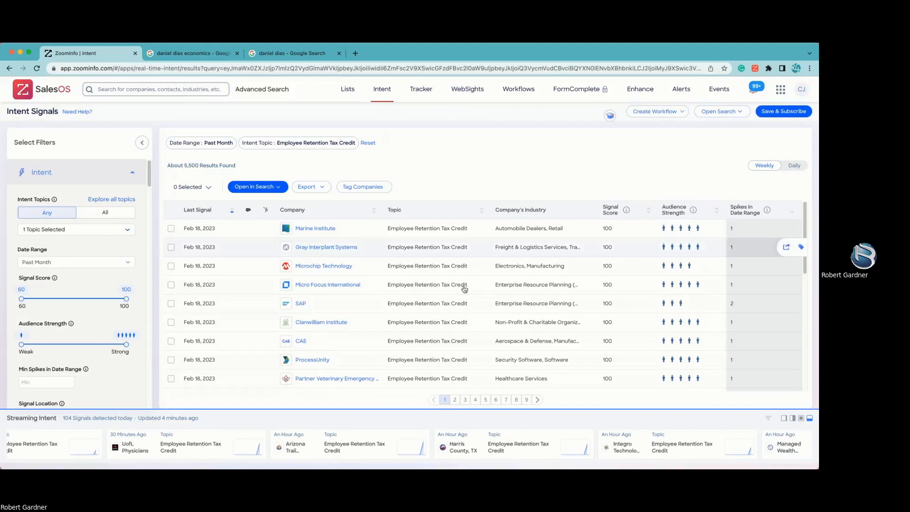
Check the topics grouped under Employee Retention in the intent topic filter and reapply the Employee Retention Tax Credit selection.
click(113, 230)
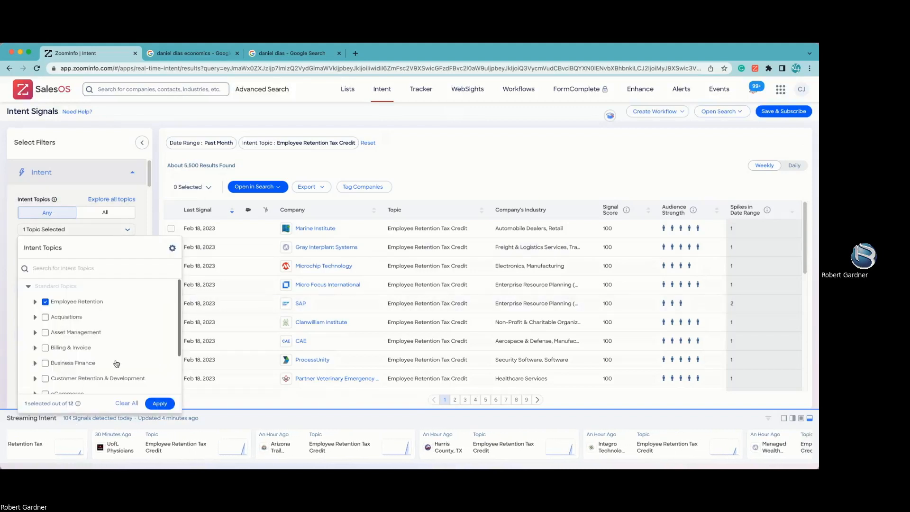
click(34, 301)
click(35, 302)
click(160, 403)
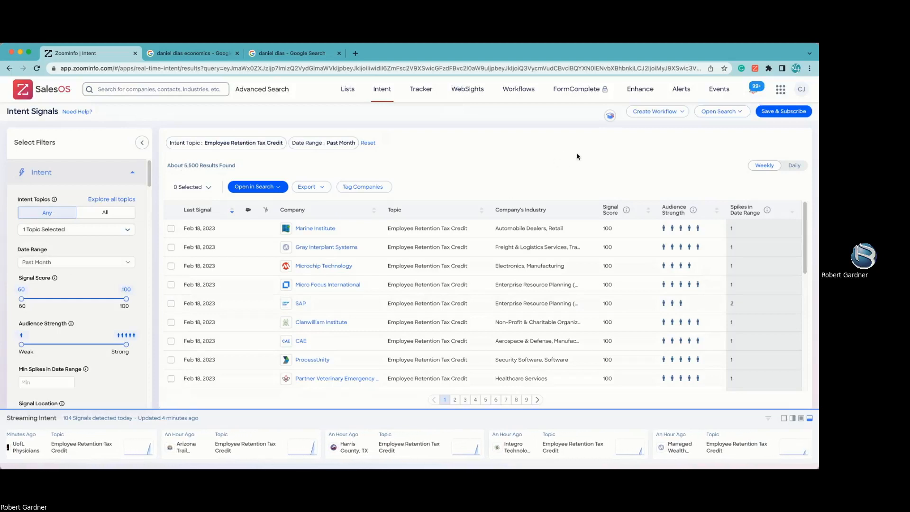
Switch the intent signals to the daily view and look over the listed companies.
click(794, 166)
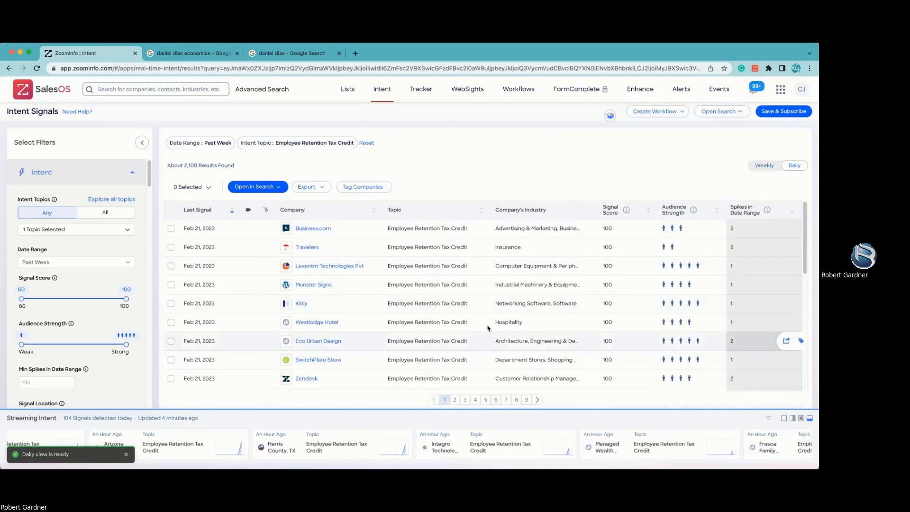
scroll(483, 329, down, 1)
scroll(482, 330, up, 1)
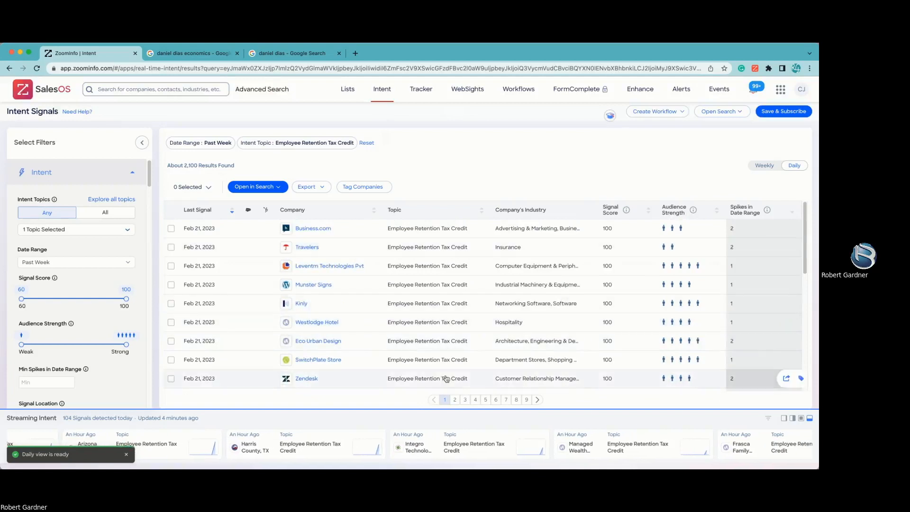
scroll(531, 356, down, 3)
scroll(530, 355, up, 3)
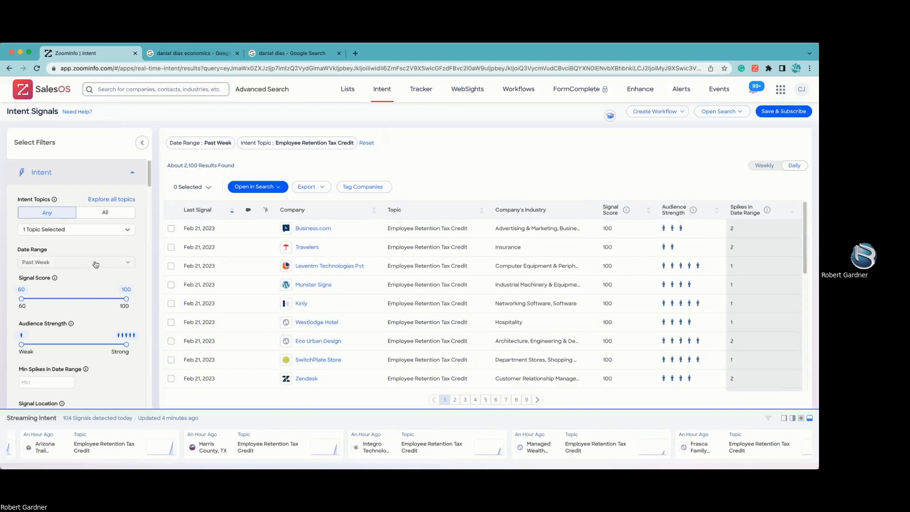
Examine the intent and company filters, expanding the full industry list and the Business Services subcategories.
scroll(103, 295, down, 5)
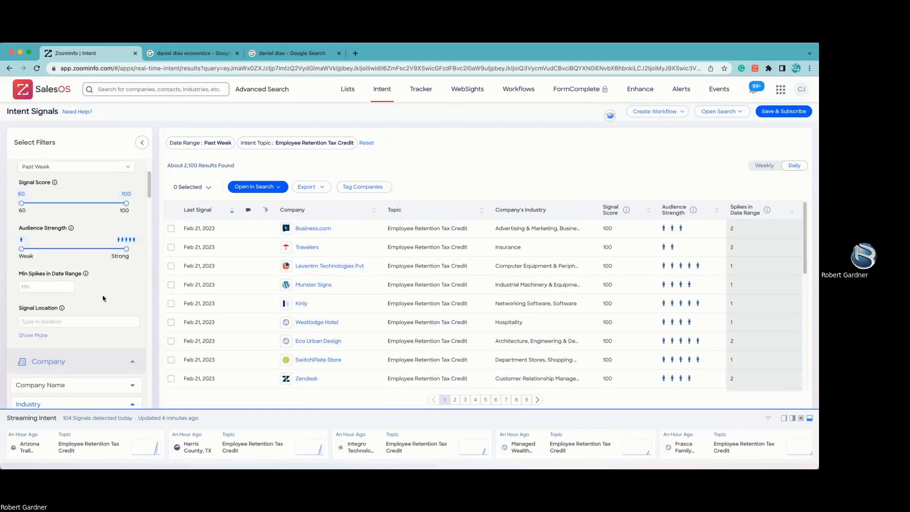
scroll(102, 295, up, 2)
scroll(103, 296, down, 2)
scroll(103, 298, up, 2)
scroll(103, 297, down, 9)
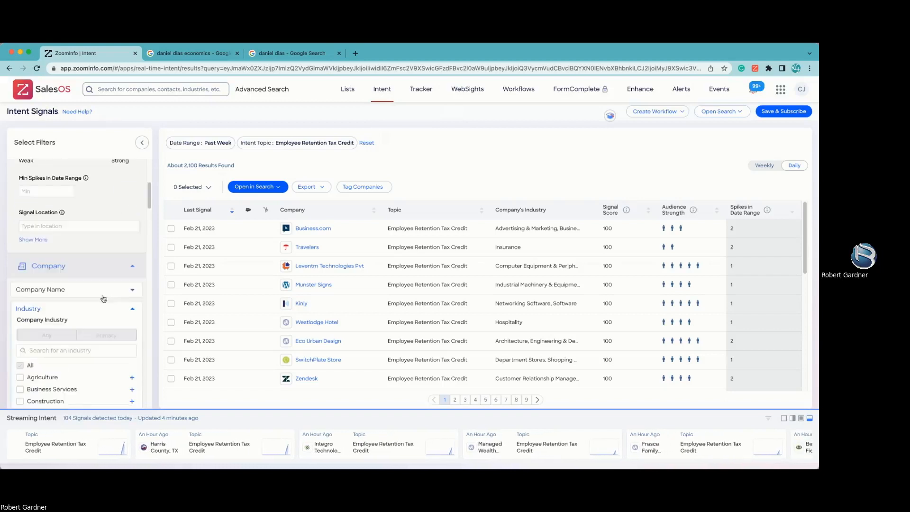
scroll(103, 299, up, 2)
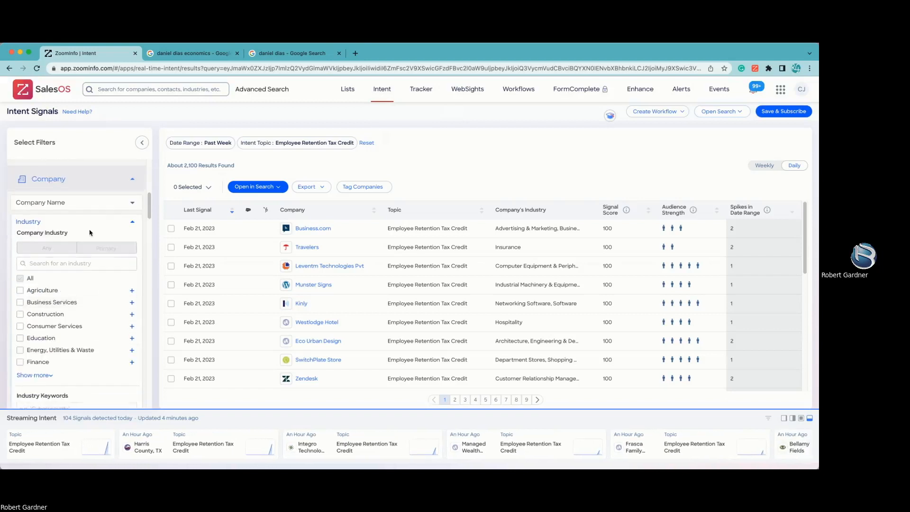
click(108, 223)
click(107, 223)
scroll(51, 299, down, 2)
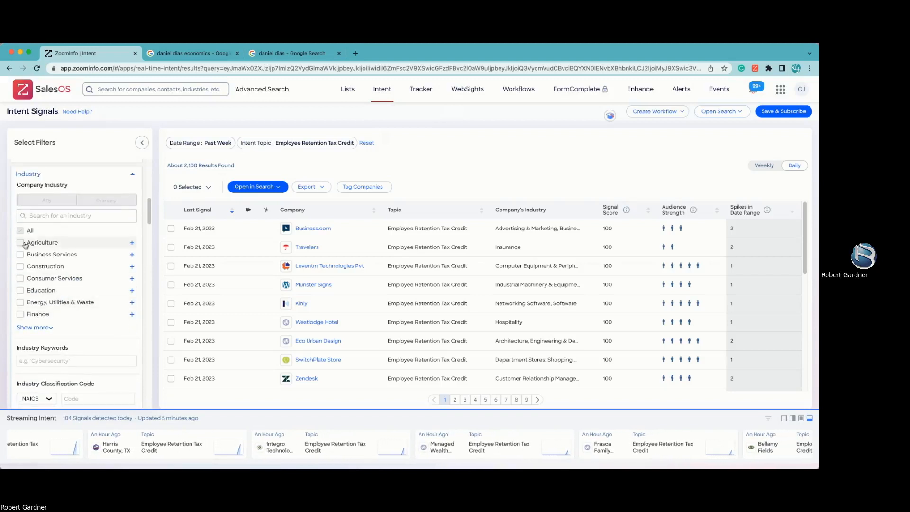
click(42, 328)
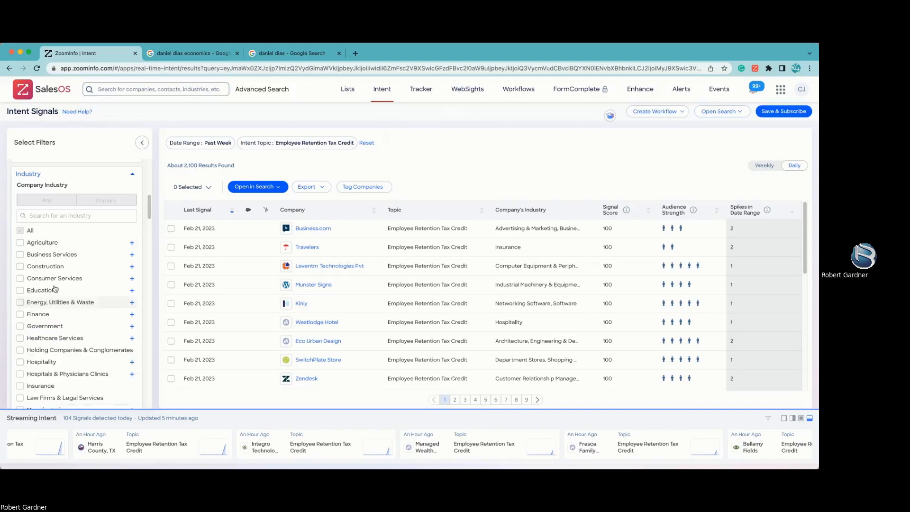
click(133, 256)
Set the Employee Count filter under Headcount to a minimum of 10 and a maximum of 250.
scroll(79, 279, down, 3)
scroll(79, 280, down, 4)
scroll(95, 280, down, 8)
scroll(97, 268, down, 15)
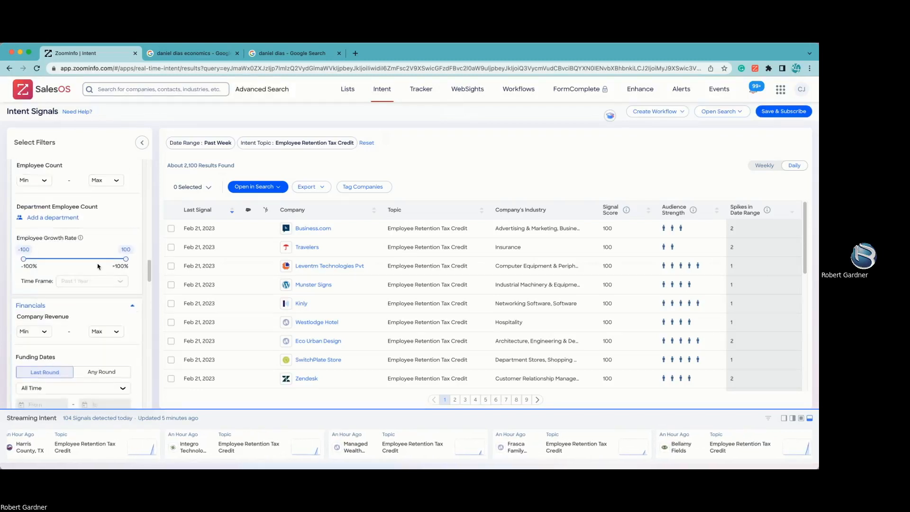
scroll(98, 267, up, 6)
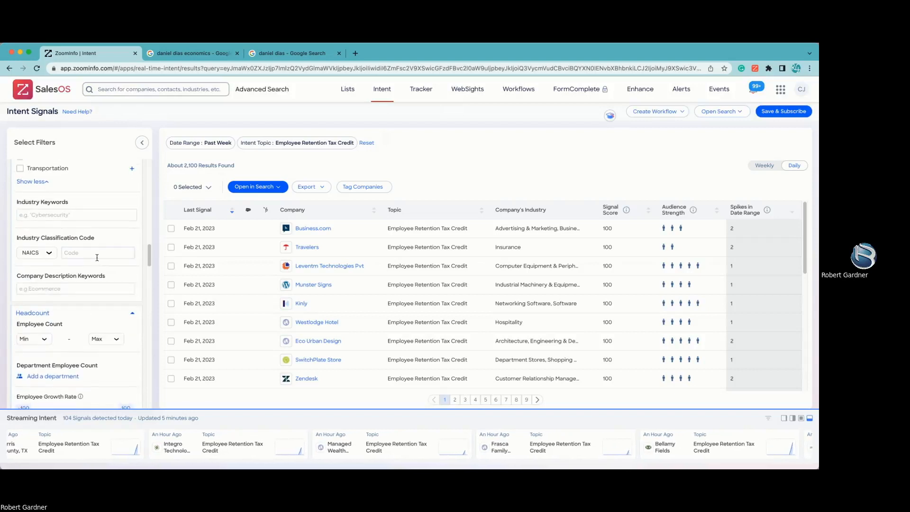
scroll(97, 257, down, 3)
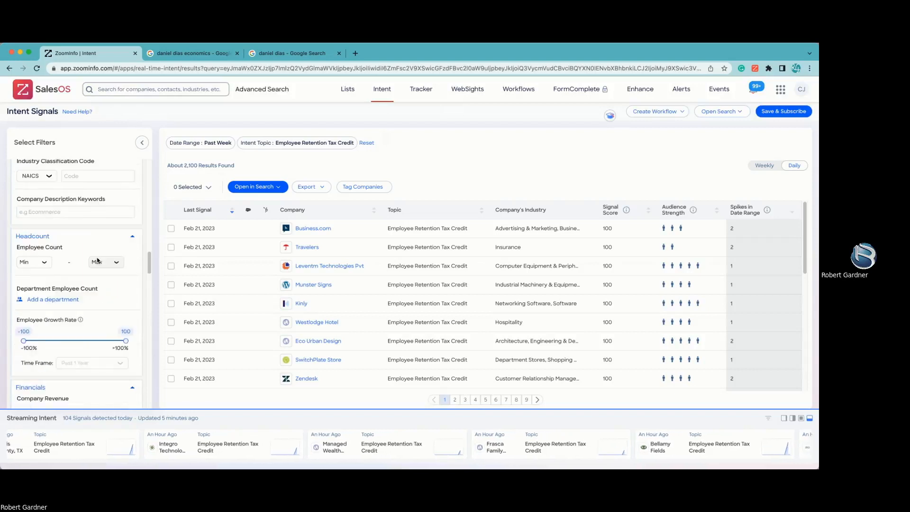
click(46, 263)
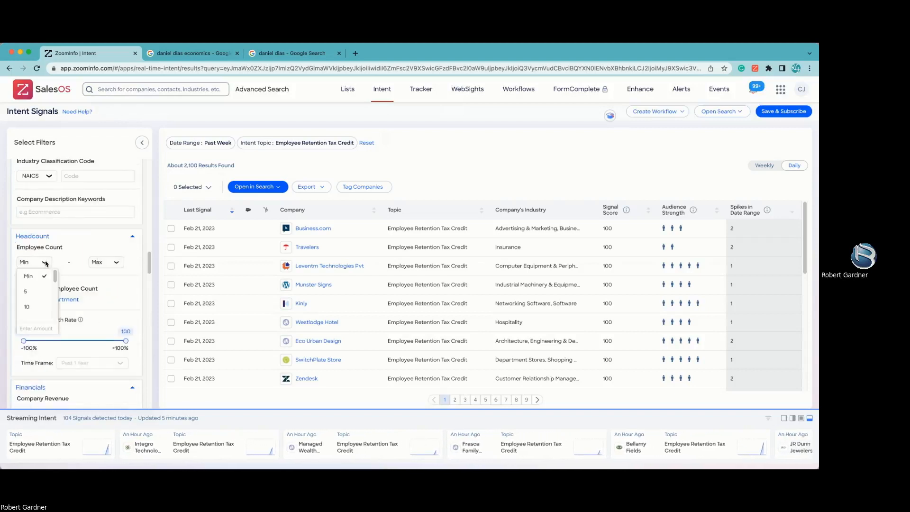
click(28, 306)
click(108, 263)
scroll(109, 294, down, 3)
scroll(112, 304, down, 1)
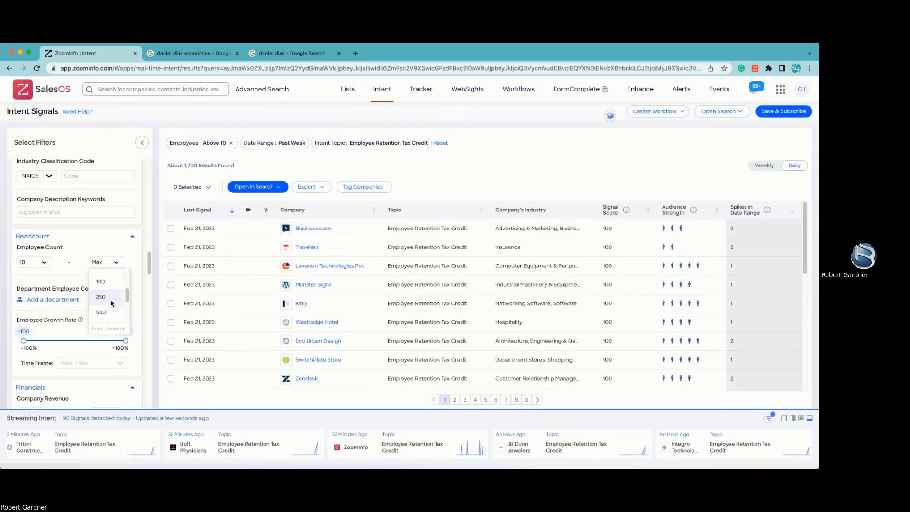
click(111, 299)
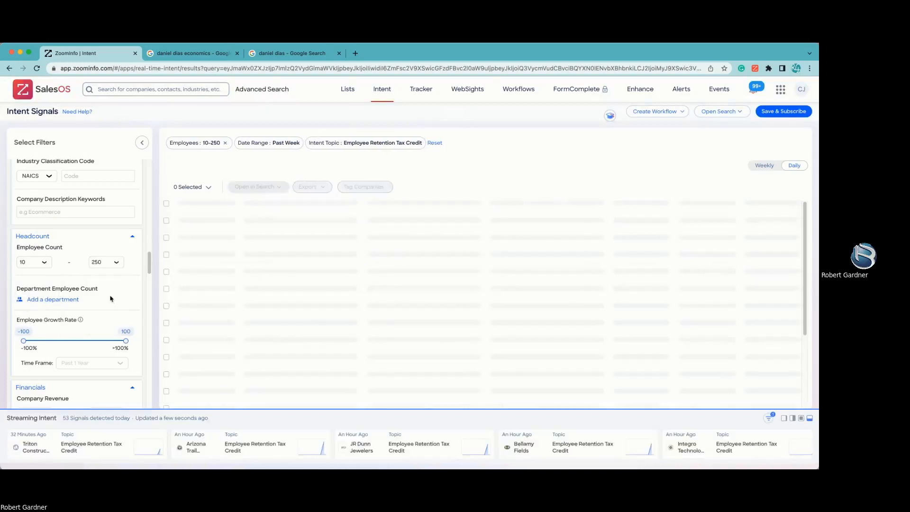
Filter the company type to Public, Private, Education and Nonprofit, leaving out Government.
scroll(116, 298, down, 1)
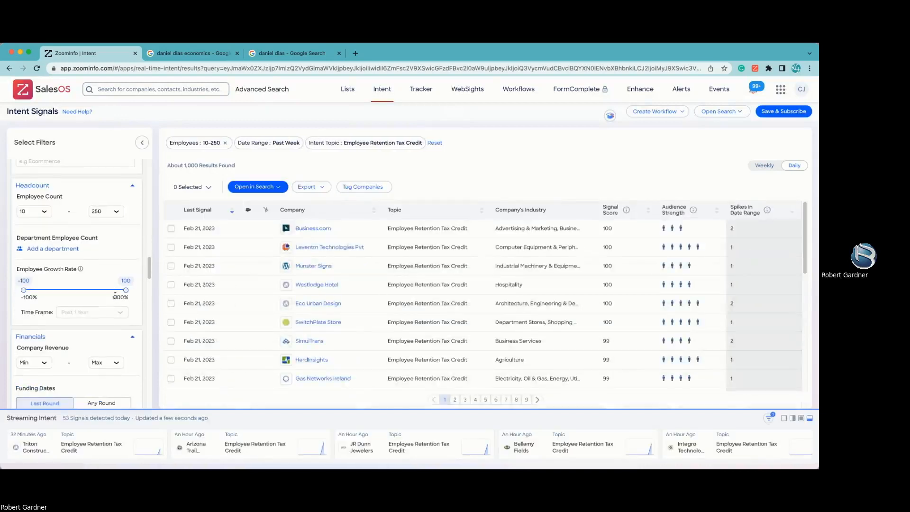
scroll(115, 295, down, 5)
scroll(115, 297, down, 5)
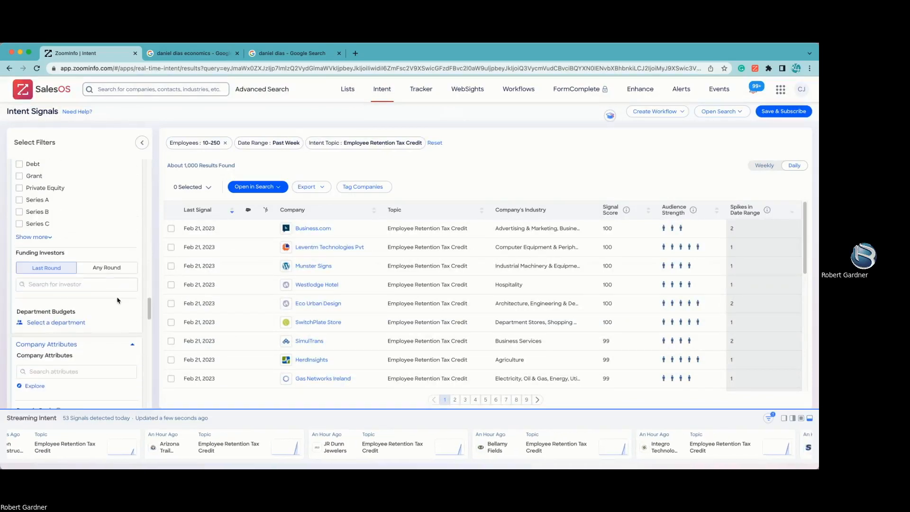
scroll(117, 300, down, 4)
scroll(119, 265, down, 5)
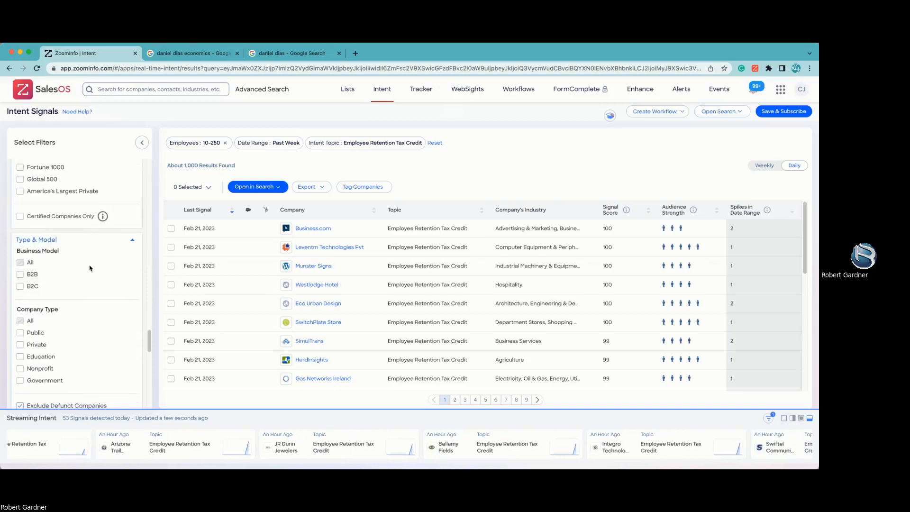
scroll(90, 268, down, 2)
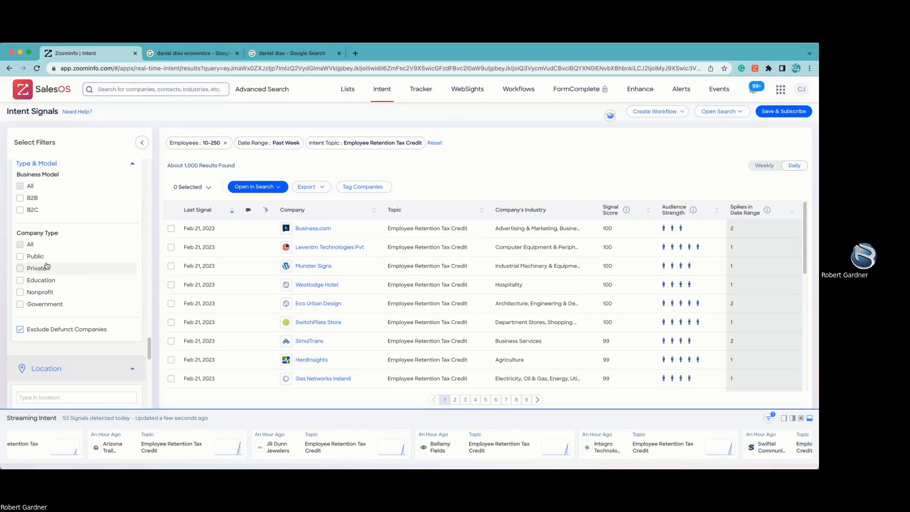
click(21, 268)
click(21, 280)
click(21, 293)
Expand the US metro regions in the location filter and select all US states as the company location.
scroll(121, 265, down, 1)
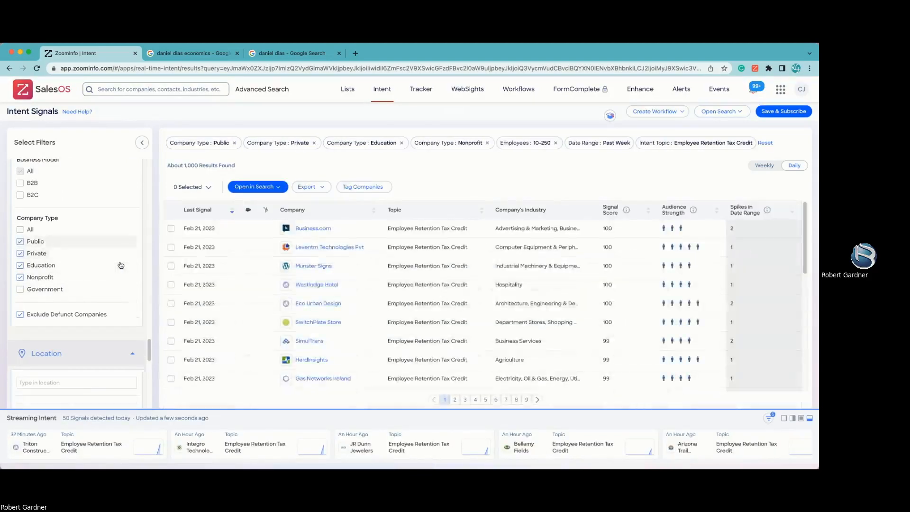
scroll(121, 265, down, 2)
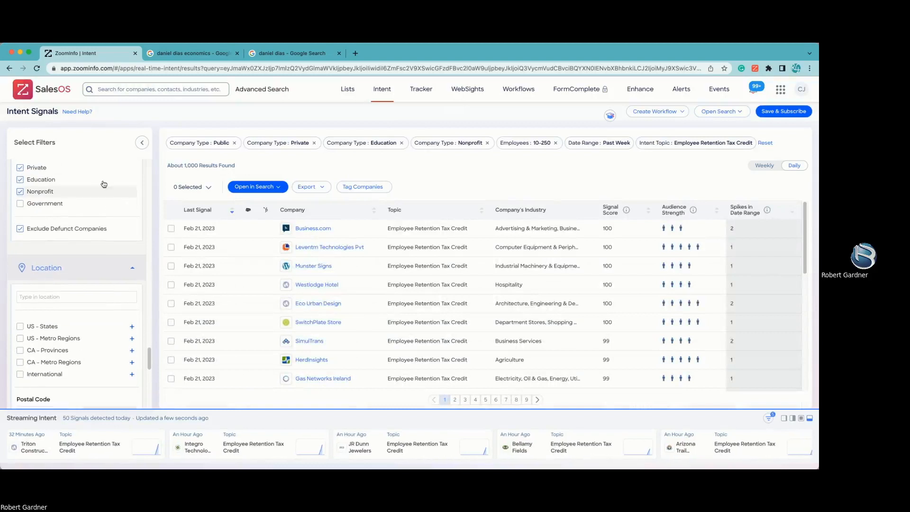
scroll(114, 220, down, 2)
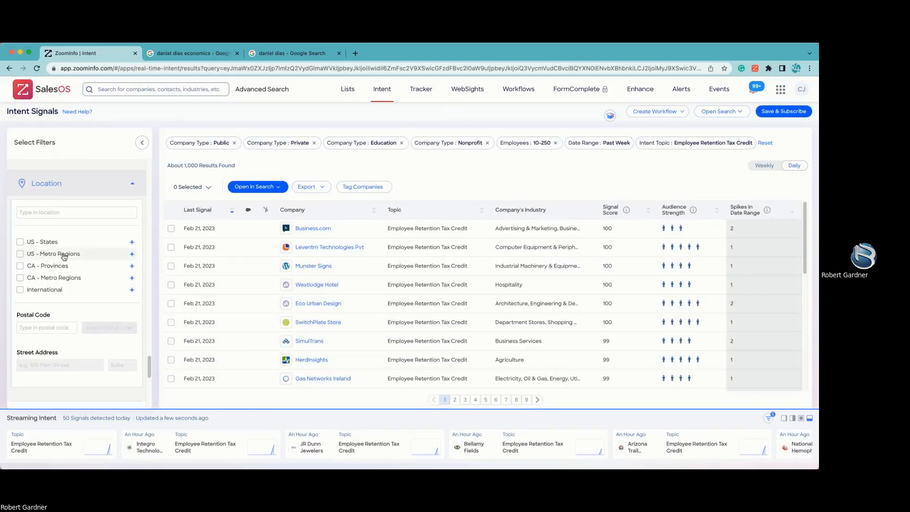
click(132, 255)
scroll(108, 321, down, 15)
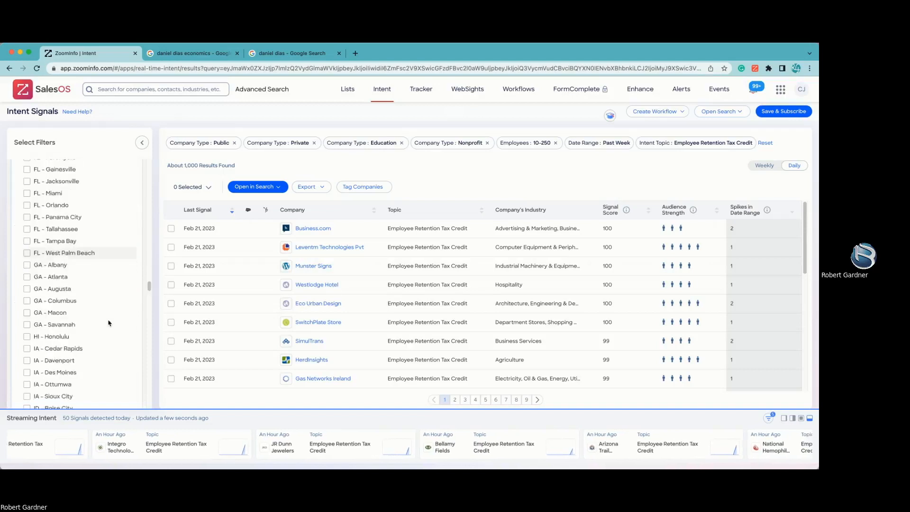
scroll(110, 320, up, 20)
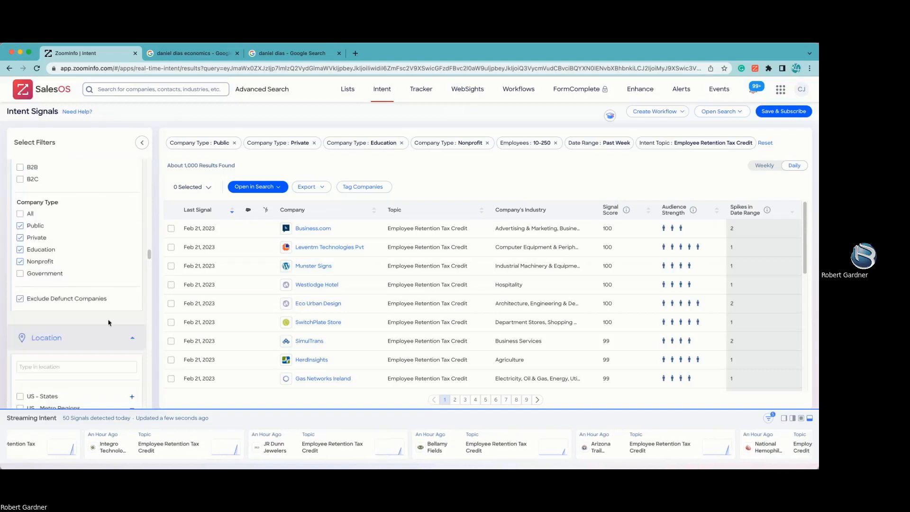
scroll(71, 313, down, 8)
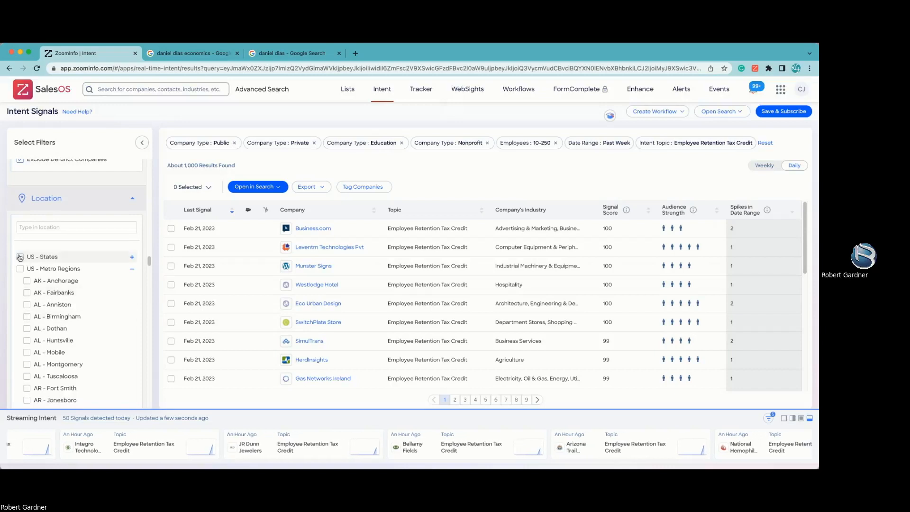
click(20, 257)
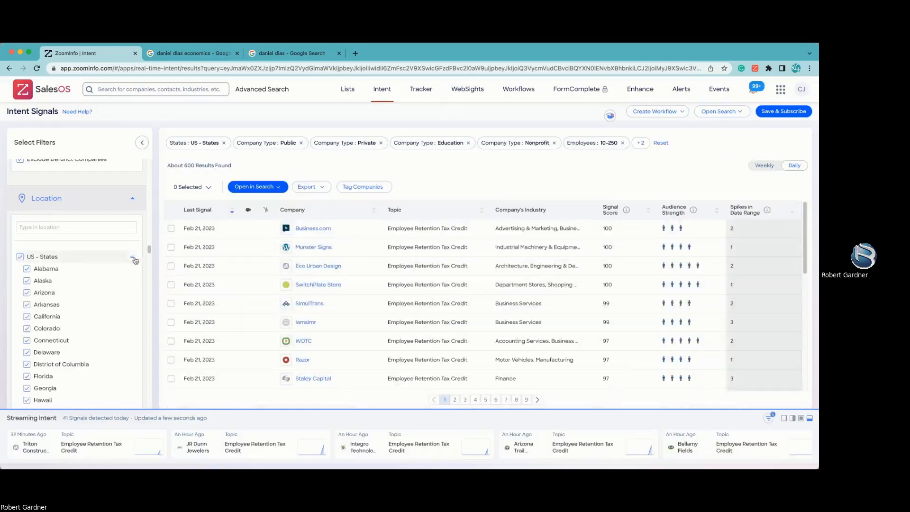
Look through the state and metro region lists in the location filter, along with the company type and funding filters above them.
scroll(110, 313, down, 10)
scroll(110, 314, down, 8)
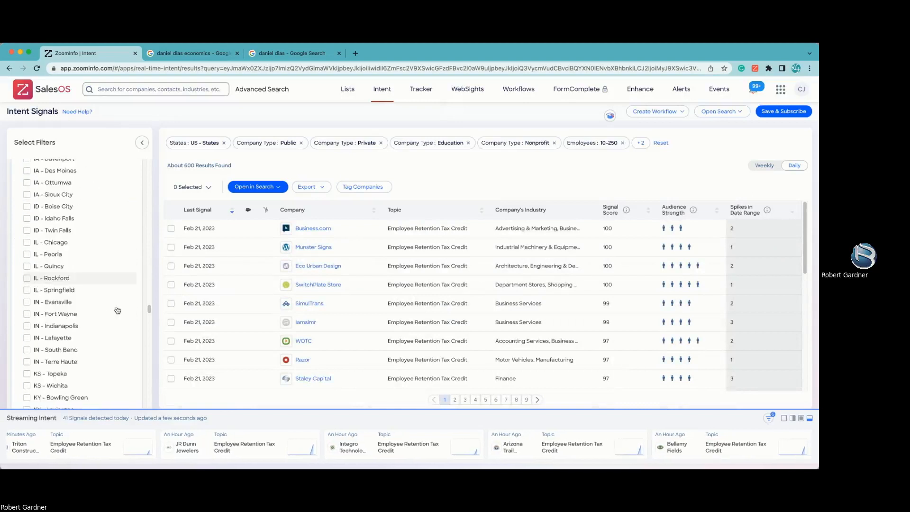
scroll(117, 310, down, 15)
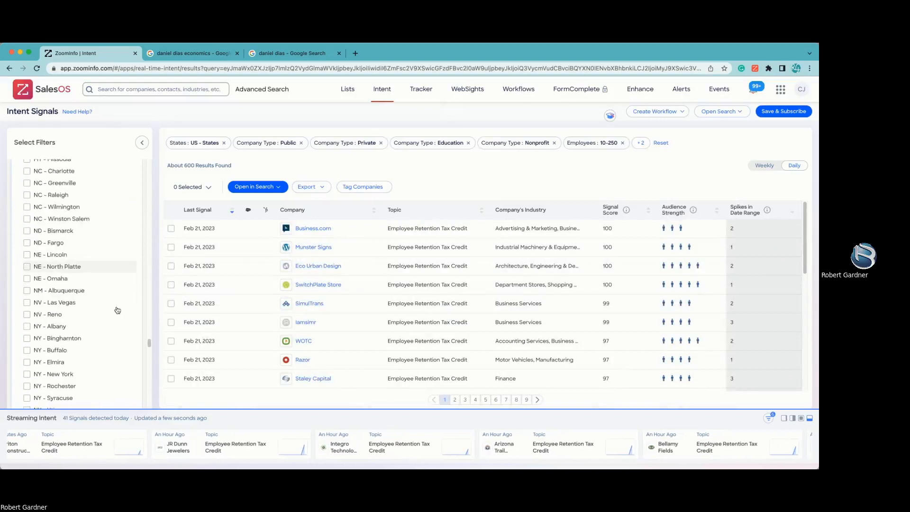
scroll(117, 310, down, 6)
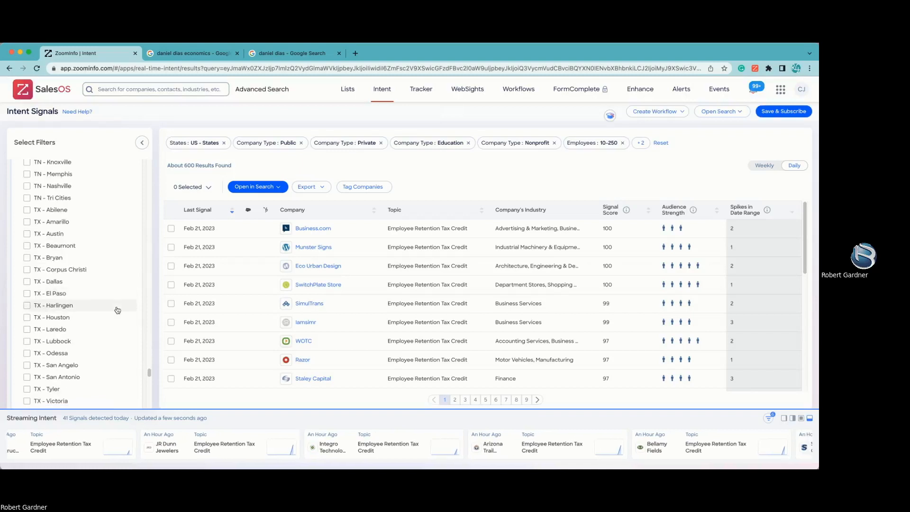
scroll(119, 307, up, 20)
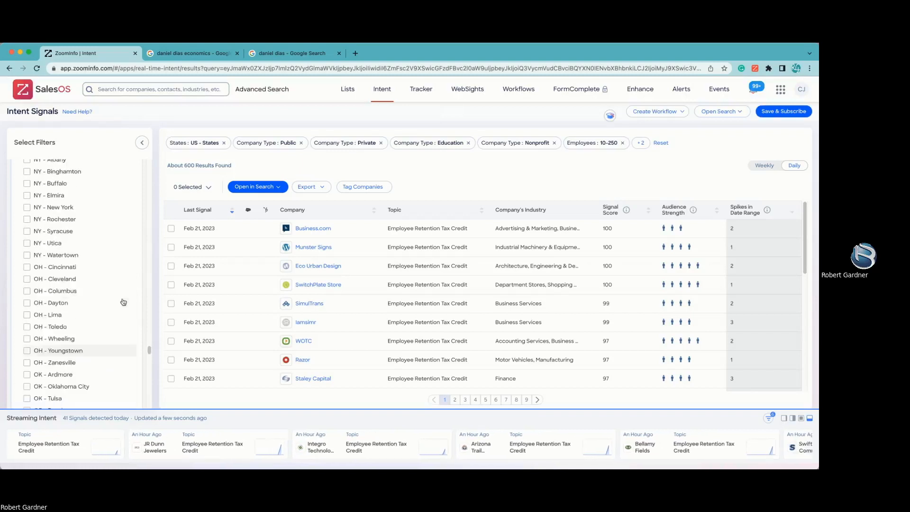
scroll(122, 304, up, 20)
scroll(122, 303, down, 10)
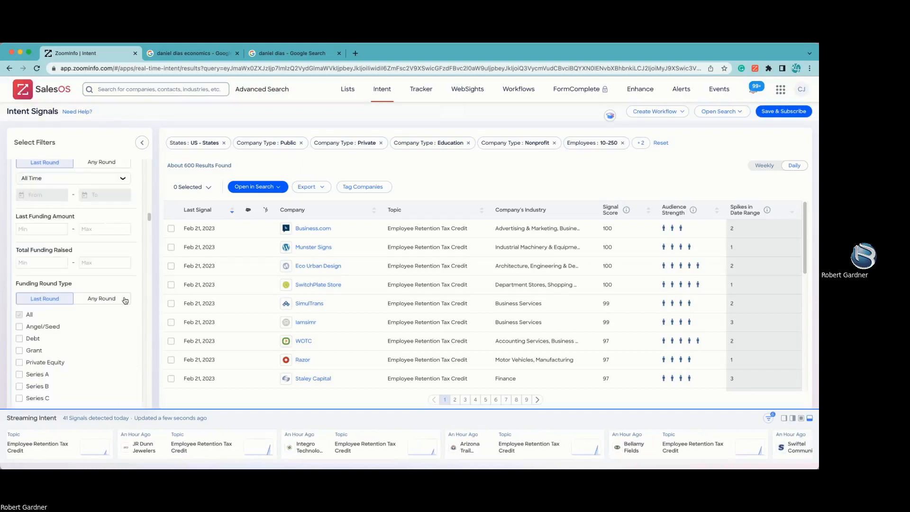
scroll(123, 303, down, 8)
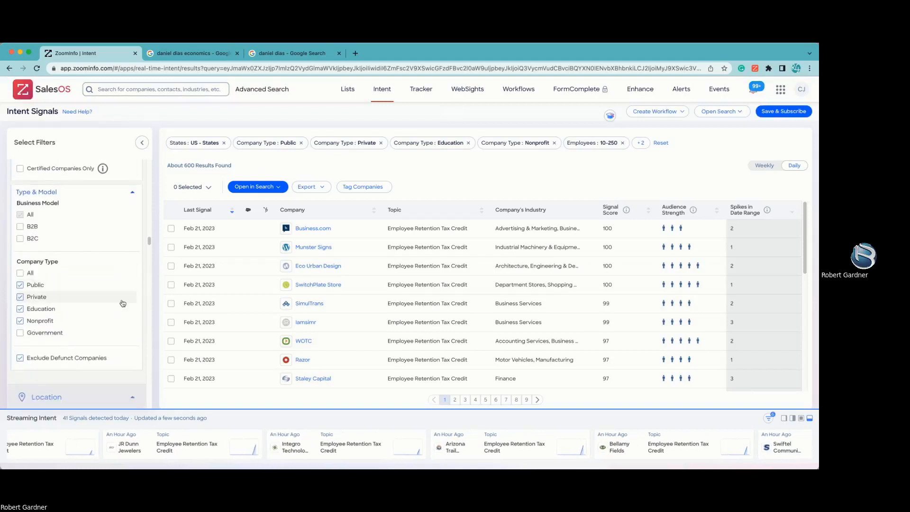
scroll(122, 311, down, 1)
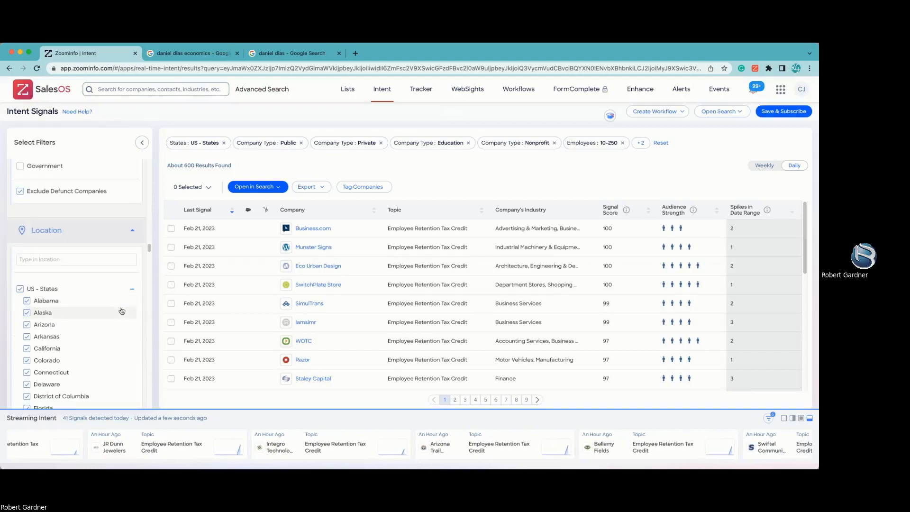
scroll(121, 314, down, 10)
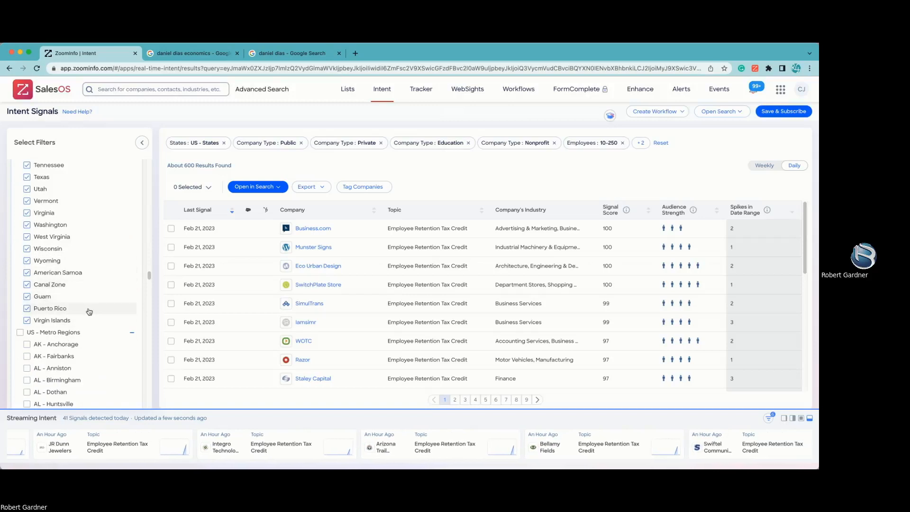
Collapse the Industry filter section and the expanded US states list in the location filter.
scroll(93, 315, down, 20)
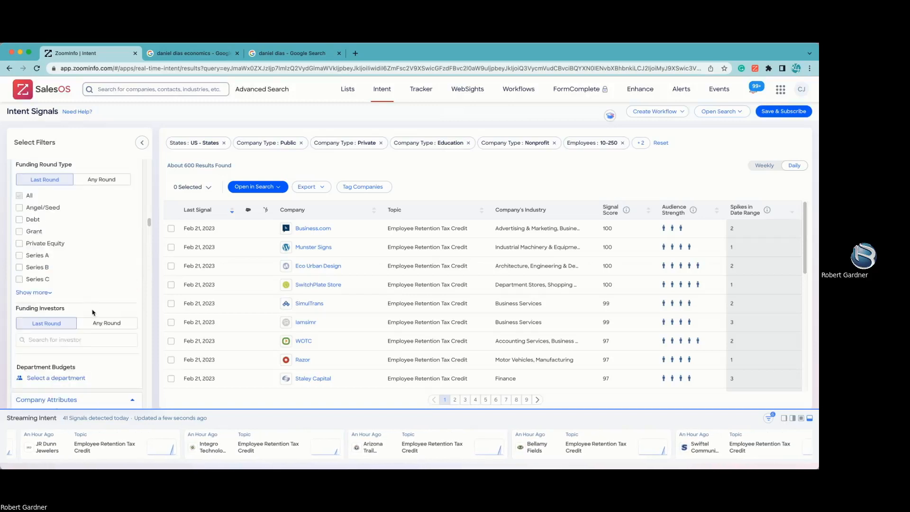
scroll(95, 311, down, 3)
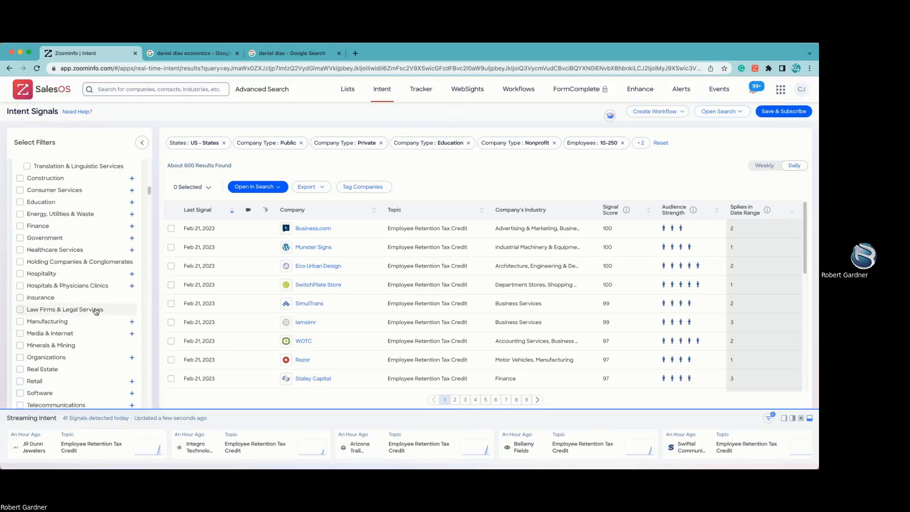
scroll(96, 310, up, 20)
scroll(97, 310, down, 10)
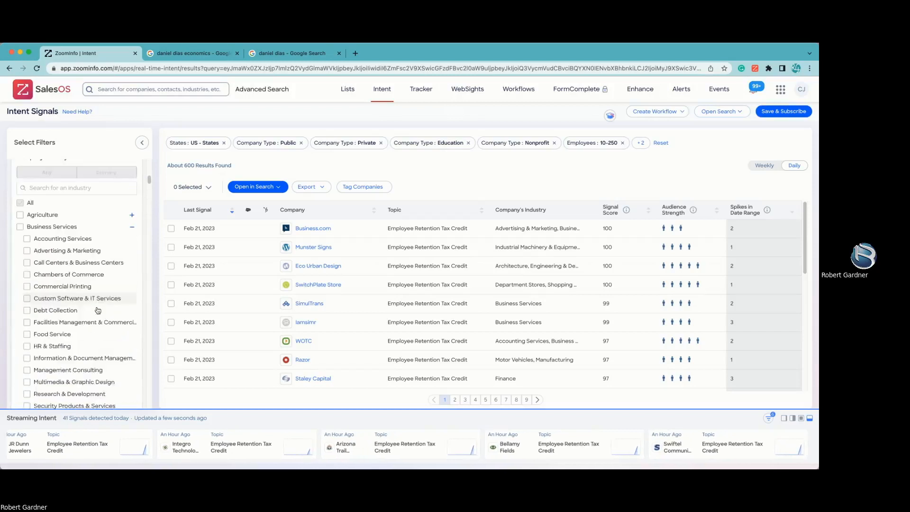
scroll(114, 223, up, 1)
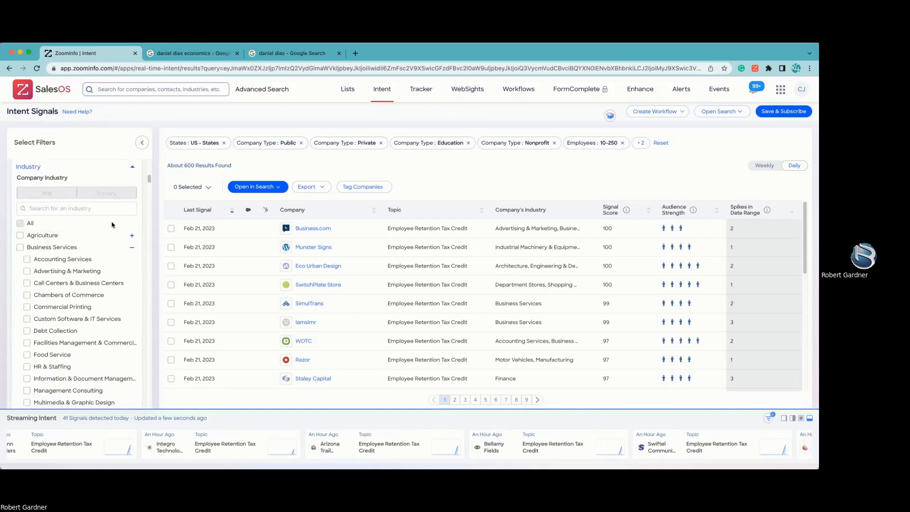
scroll(113, 225, up, 1)
click(133, 198)
scroll(108, 281, down, 10)
scroll(106, 282, down, 10)
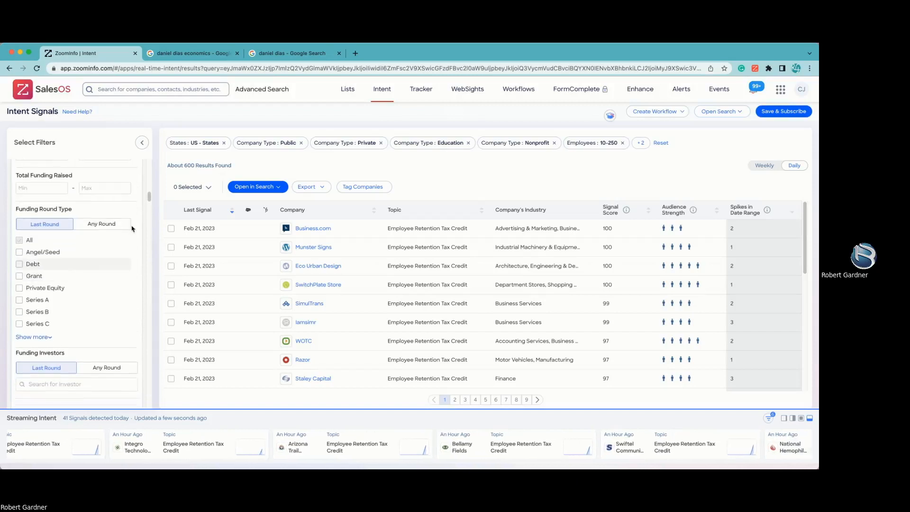
scroll(105, 281, down, 10)
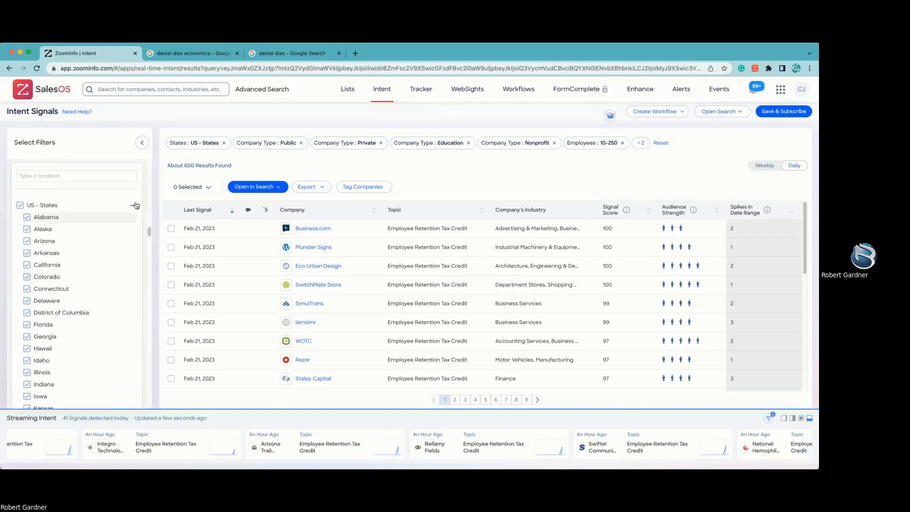
click(134, 207)
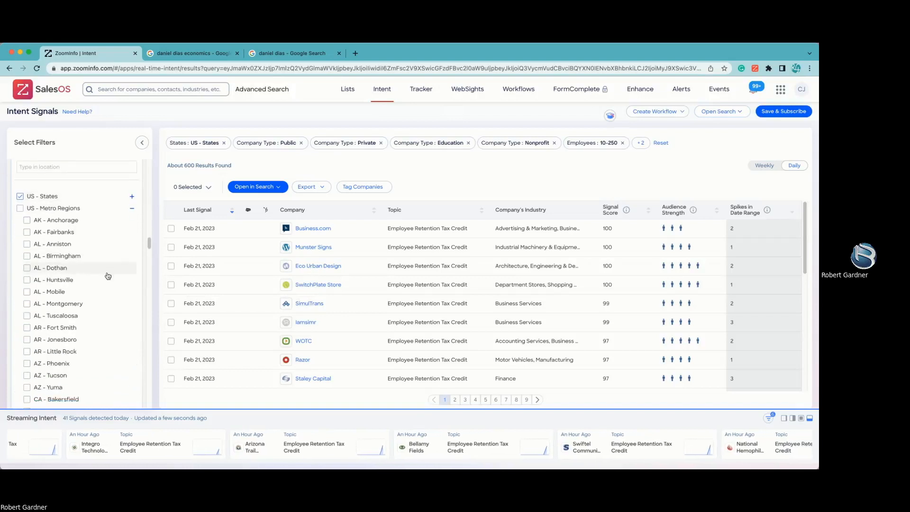
Exclude Org Exported Companies from the intent results in the export exclusions.
scroll(108, 275, down, 15)
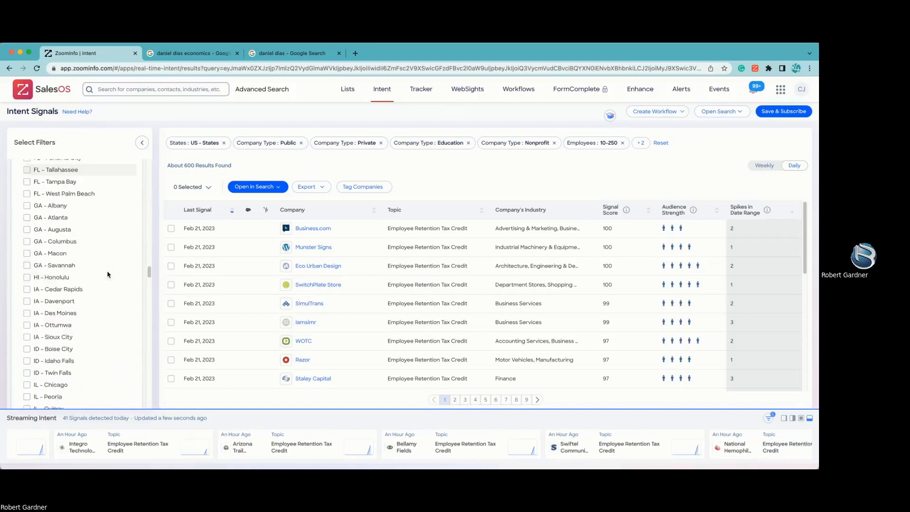
scroll(110, 277, down, 15)
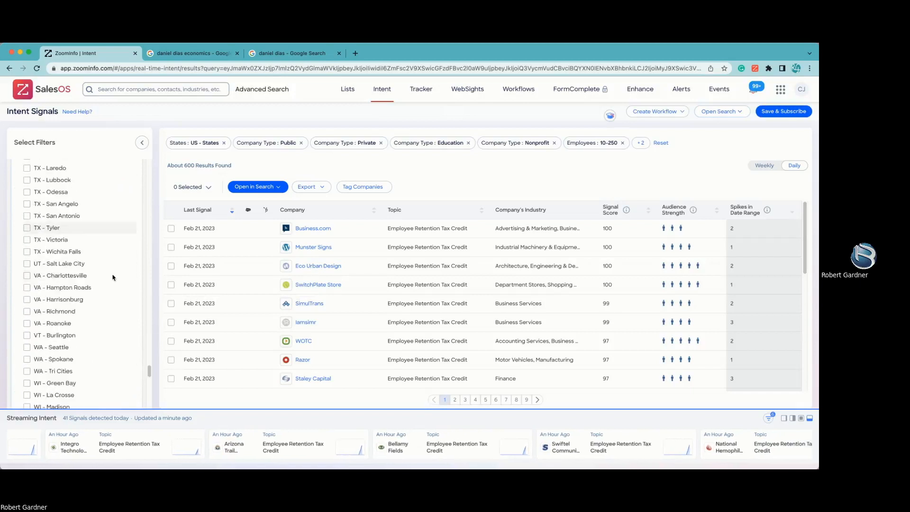
scroll(116, 276, down, 5)
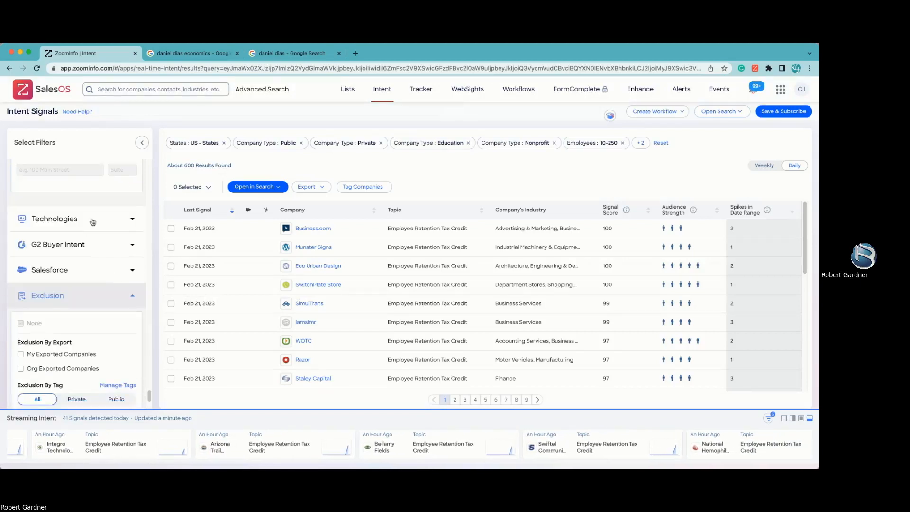
scroll(80, 267, down, 3)
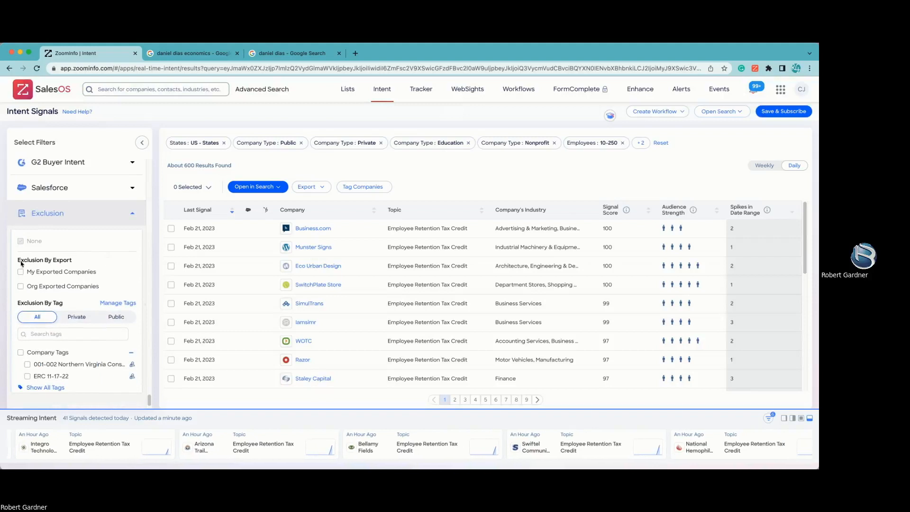
click(21, 286)
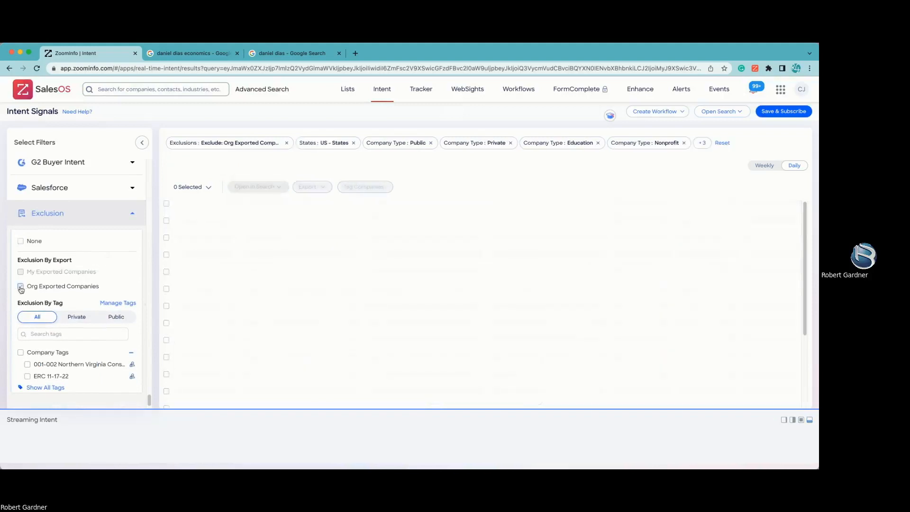
scroll(110, 306, down, 1)
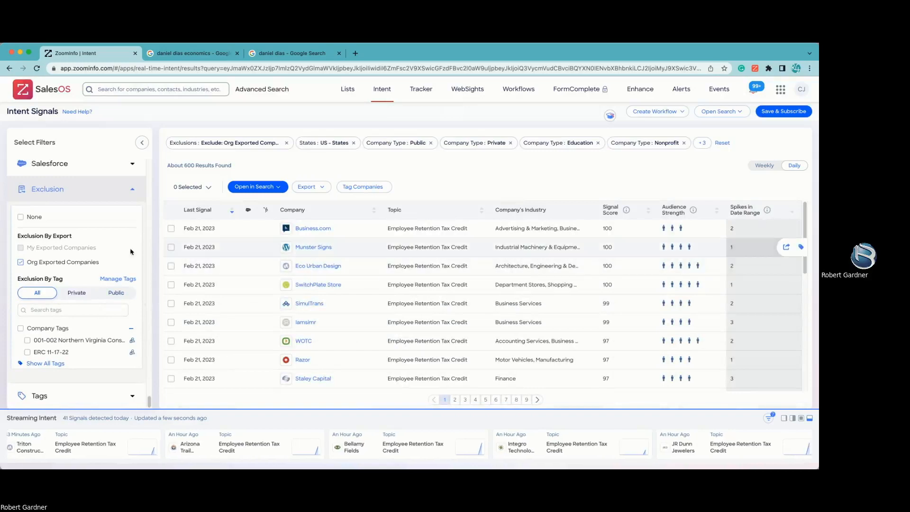
Open the filtered intent companies in a search for contacts.
scroll(108, 262, up, 10)
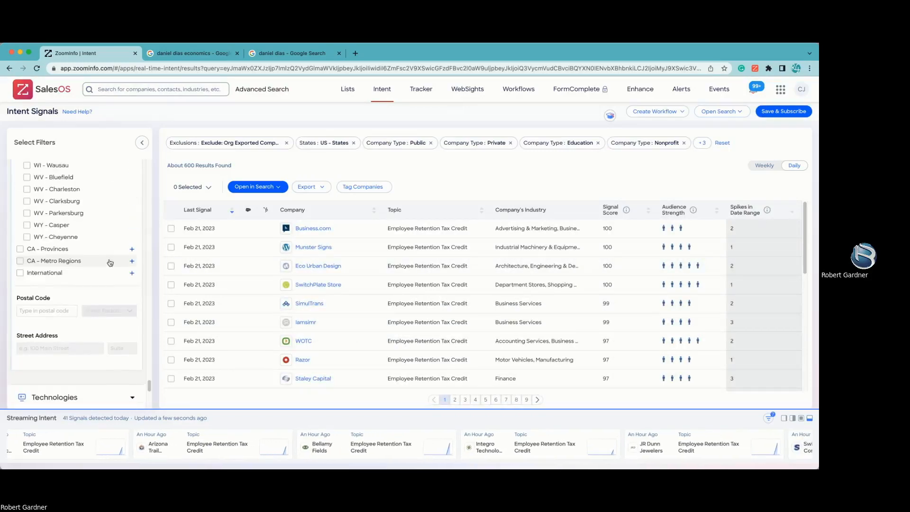
click(255, 187)
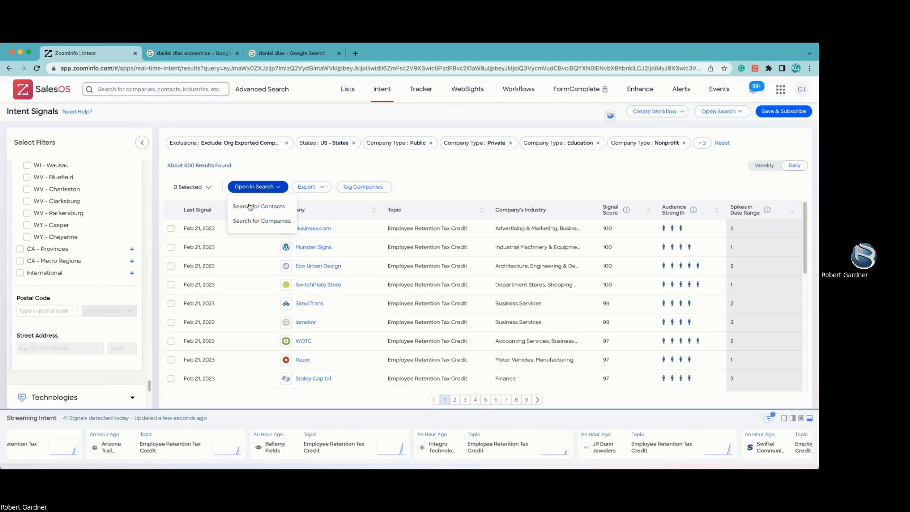
click(262, 207)
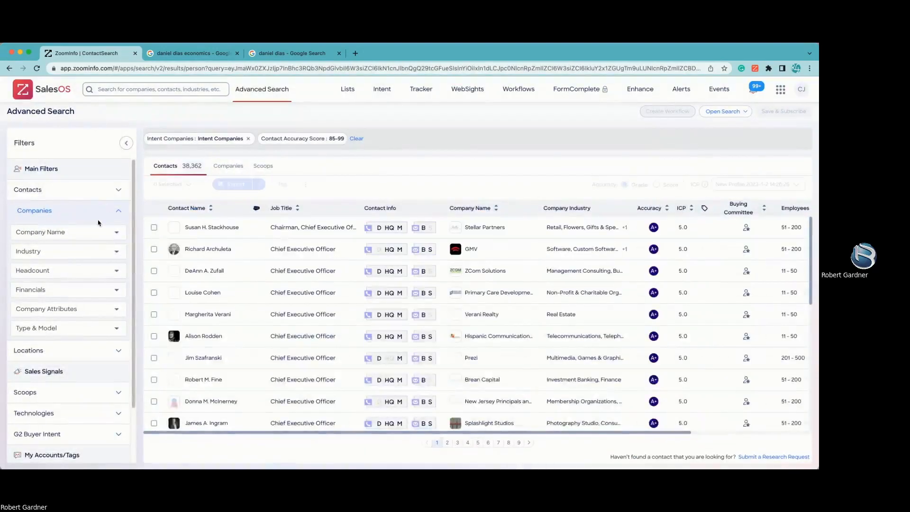
Filter the contacts' Contact Info to require all of Mobile Phone, Phone and Business Email.
click(86, 193)
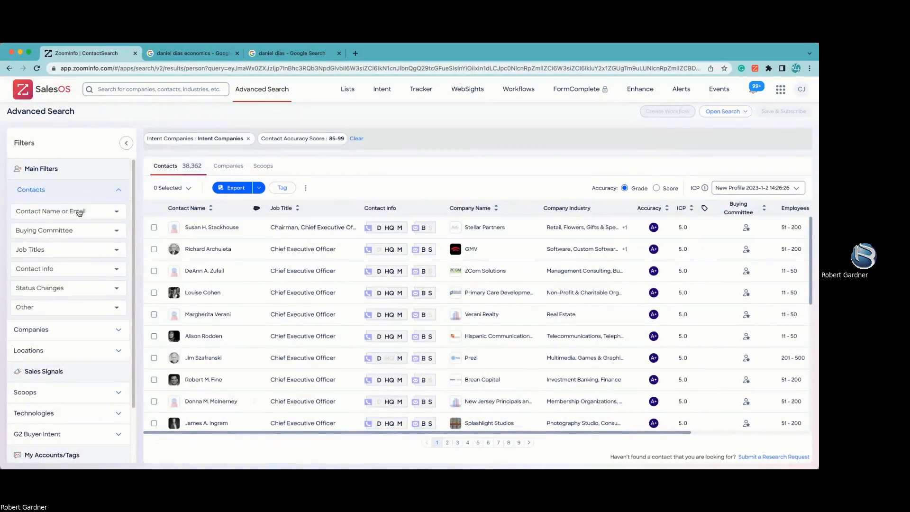
click(74, 268)
scroll(81, 297, down, 2)
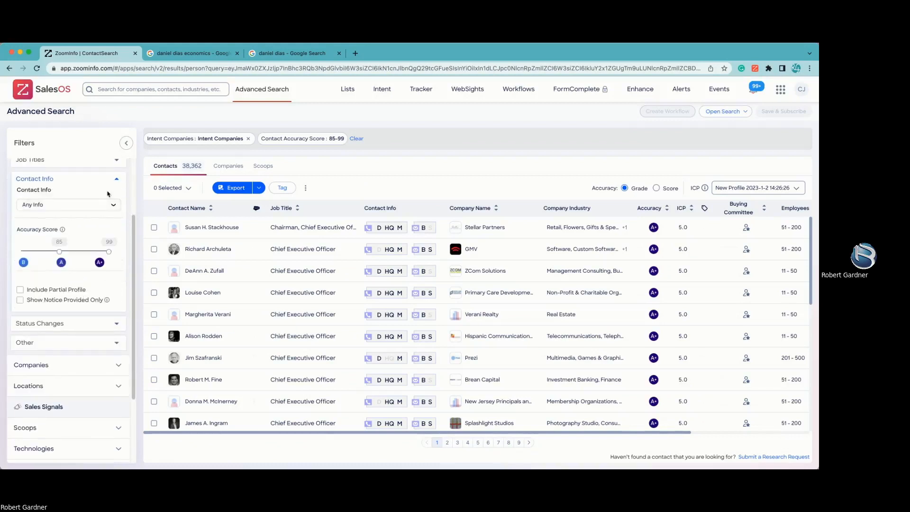
click(104, 204)
click(43, 230)
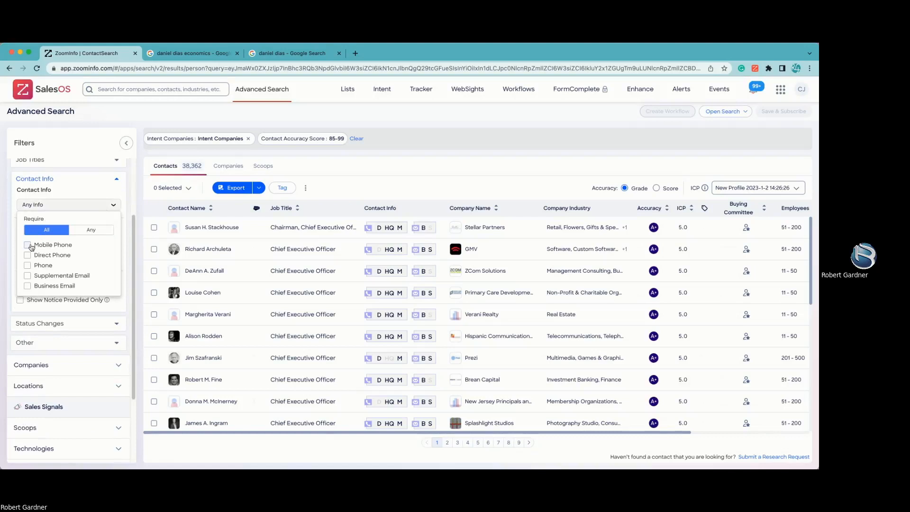
click(27, 245)
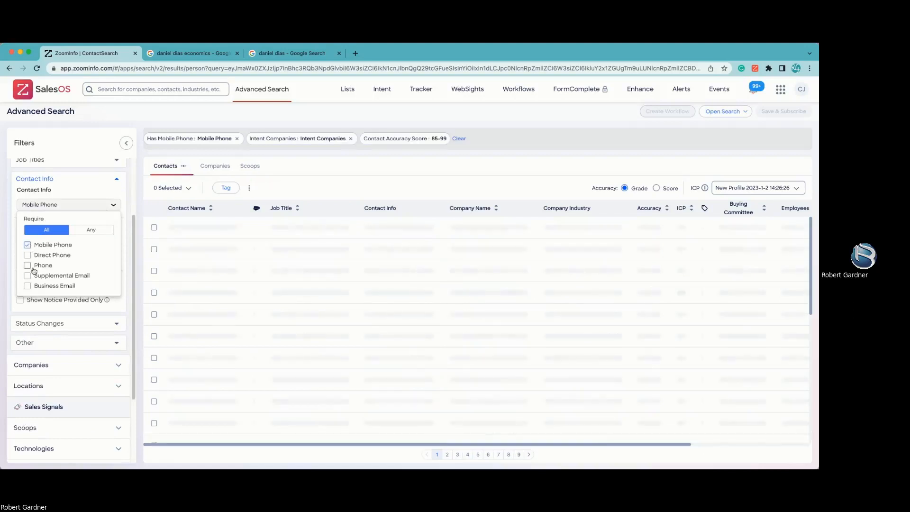
click(28, 286)
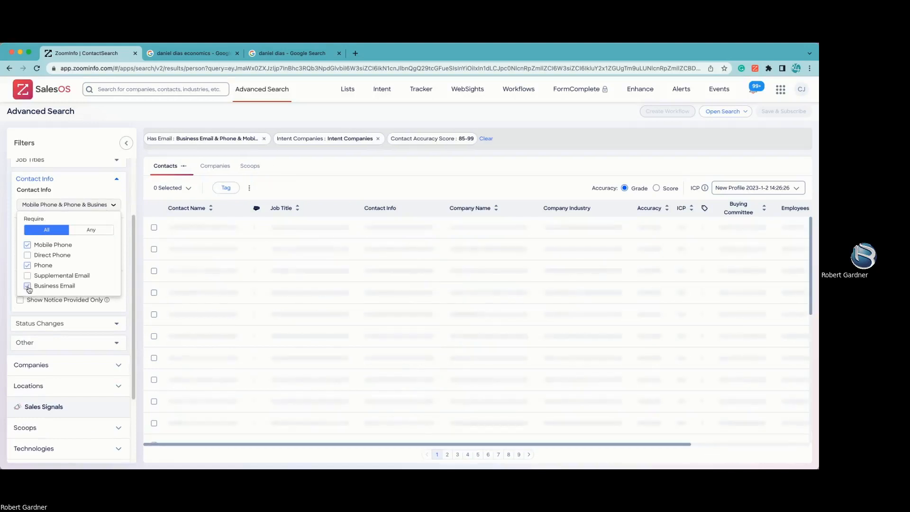
click(105, 205)
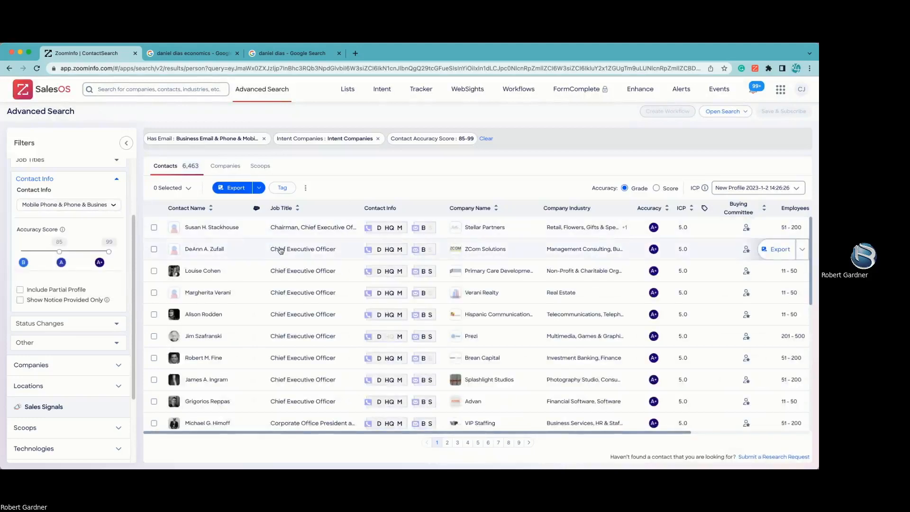
Limit the contact results to buying committee members only.
scroll(42, 212, up, 3)
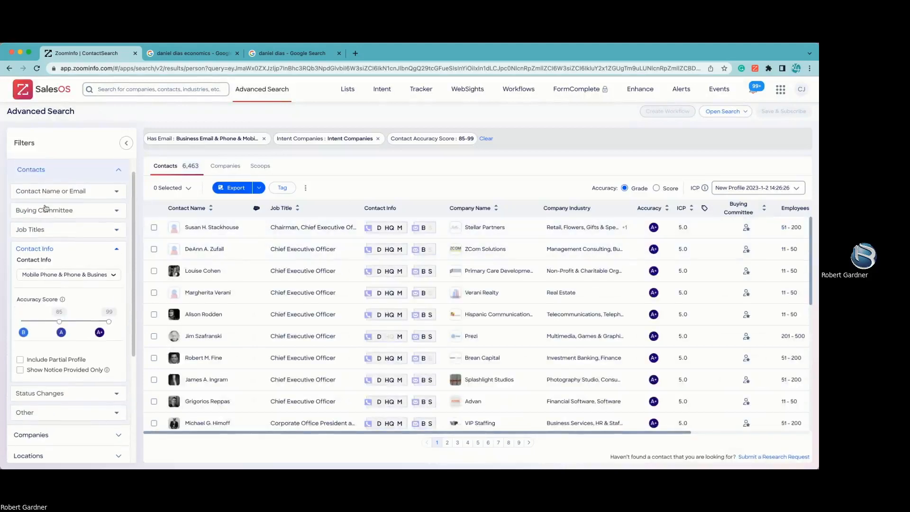
click(42, 211)
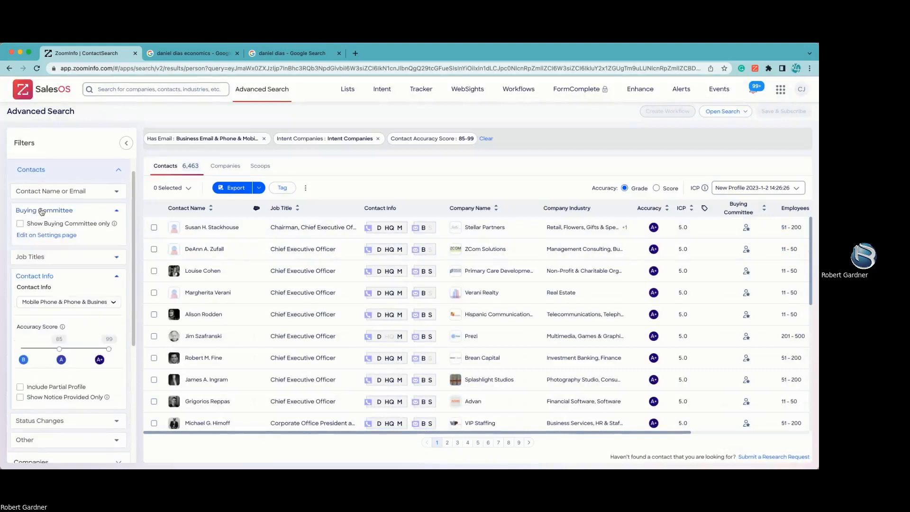
click(20, 224)
scroll(93, 237, down, 1)
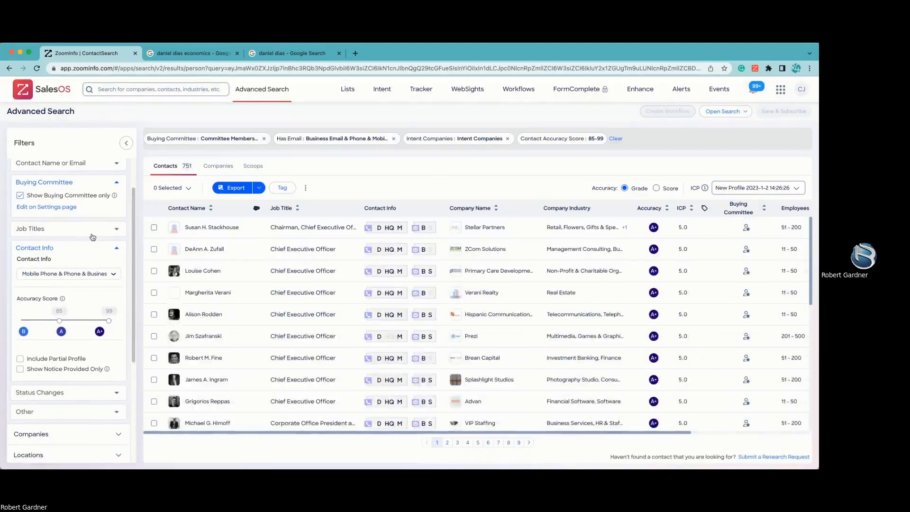
Look through the matching contacts and the remaining search filters, including the Status Changes options.
scroll(93, 237, down, 3)
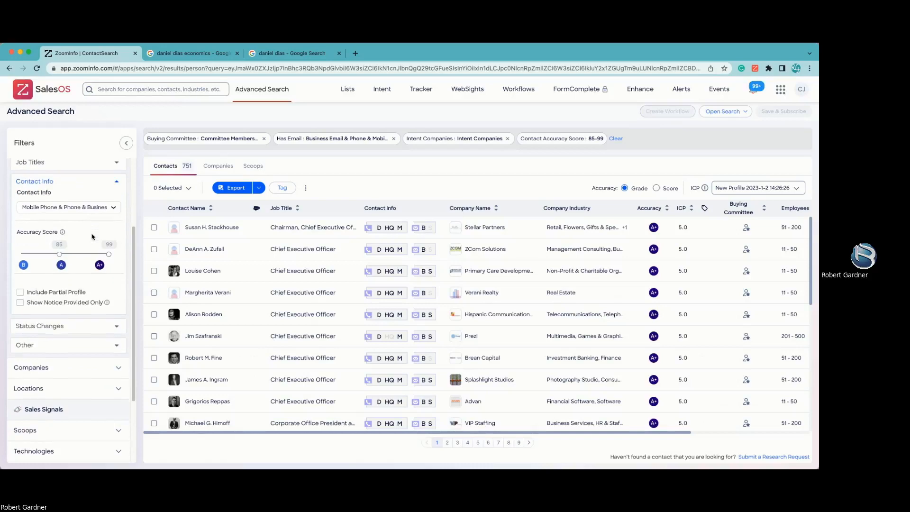
scroll(88, 231, down, 2)
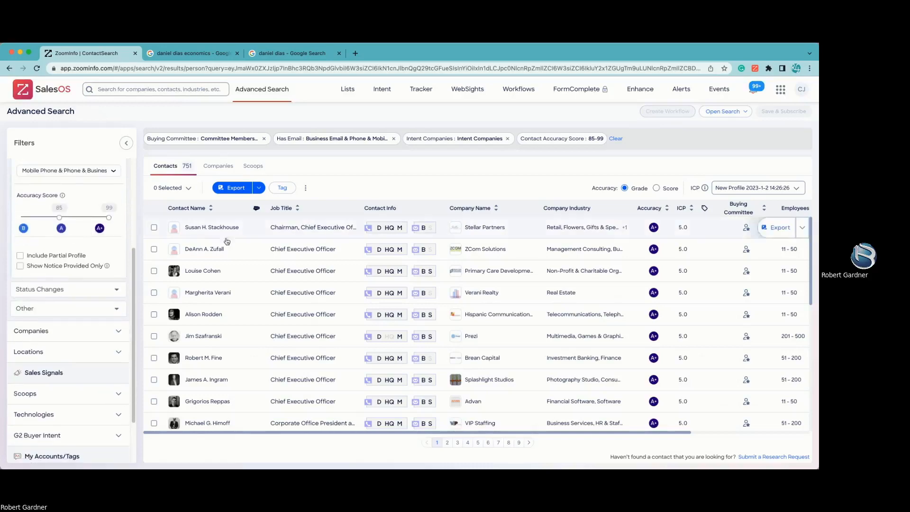
scroll(342, 291, down, 10)
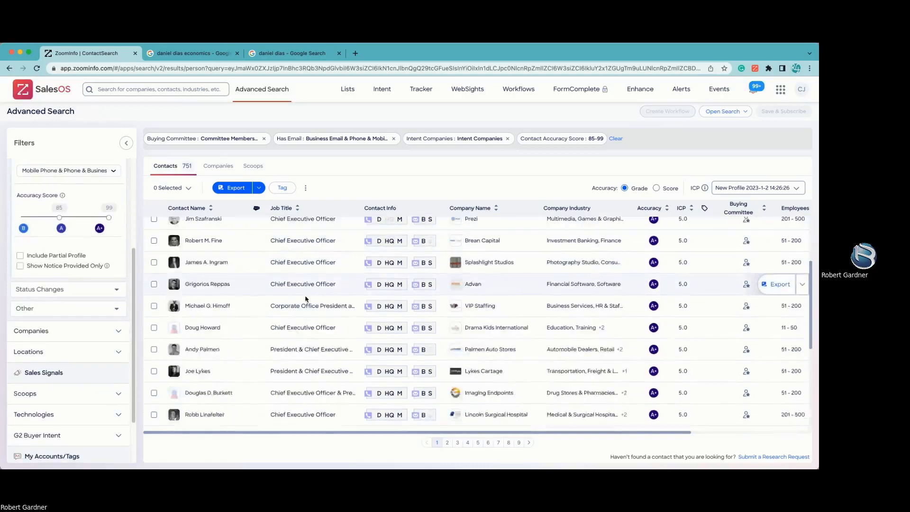
click(96, 290)
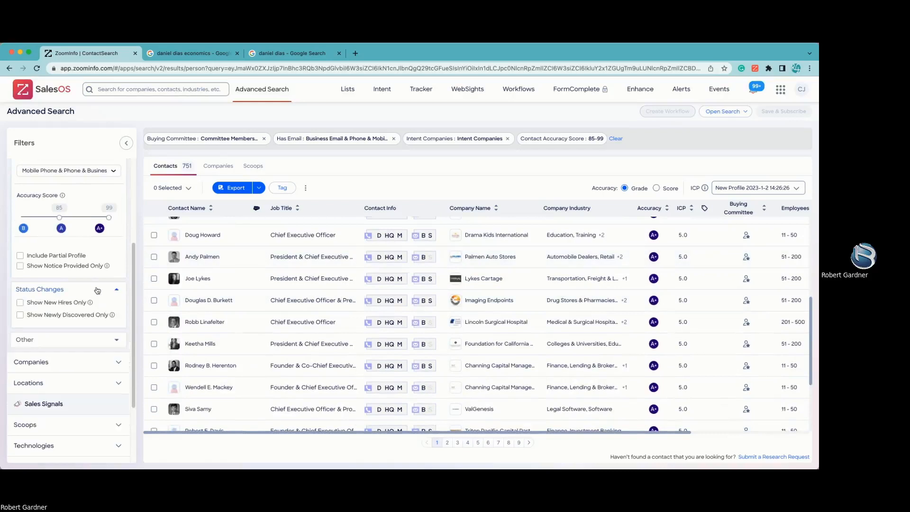
click(98, 290)
scroll(77, 316, down, 1)
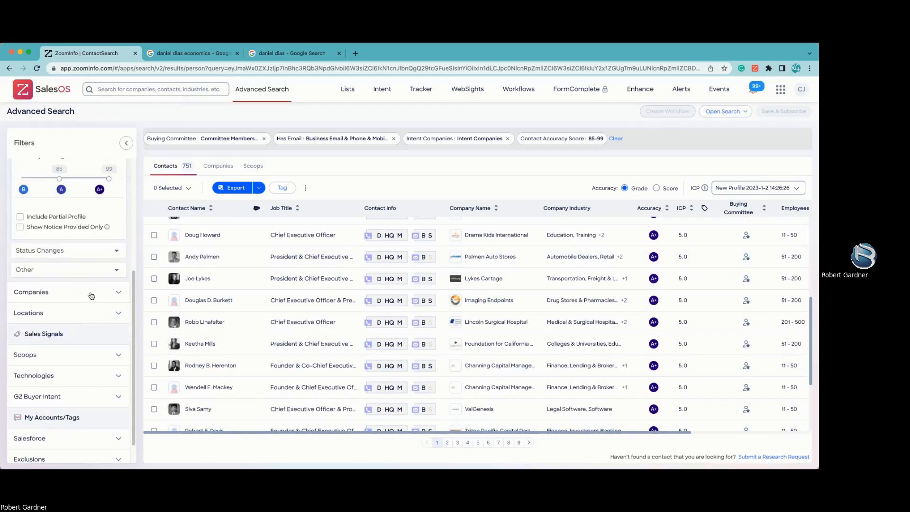
scroll(96, 323, down, 1)
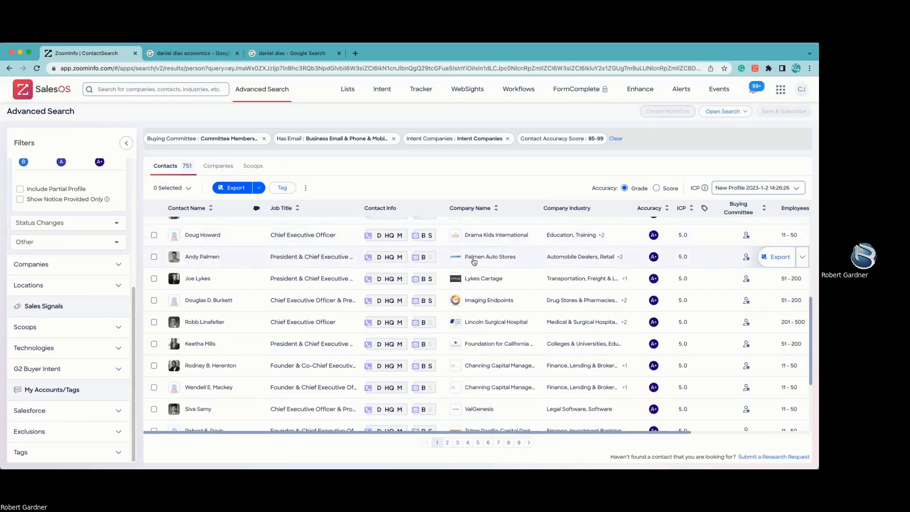
Open the profile of Drama Kids International's Chief Executive Officer and examine the company's employee breakdown and executive contacts.
scroll(473, 261, up, 2)
scroll(207, 284, right, 1)
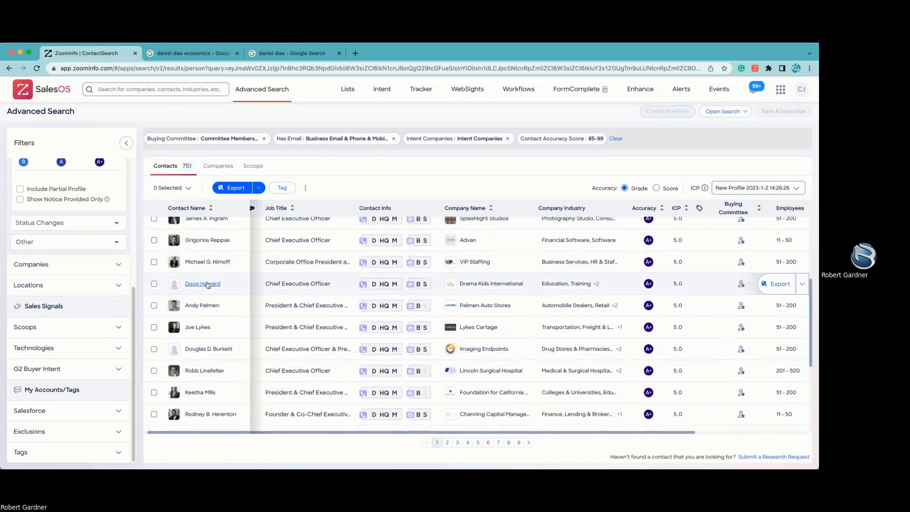
click(208, 284)
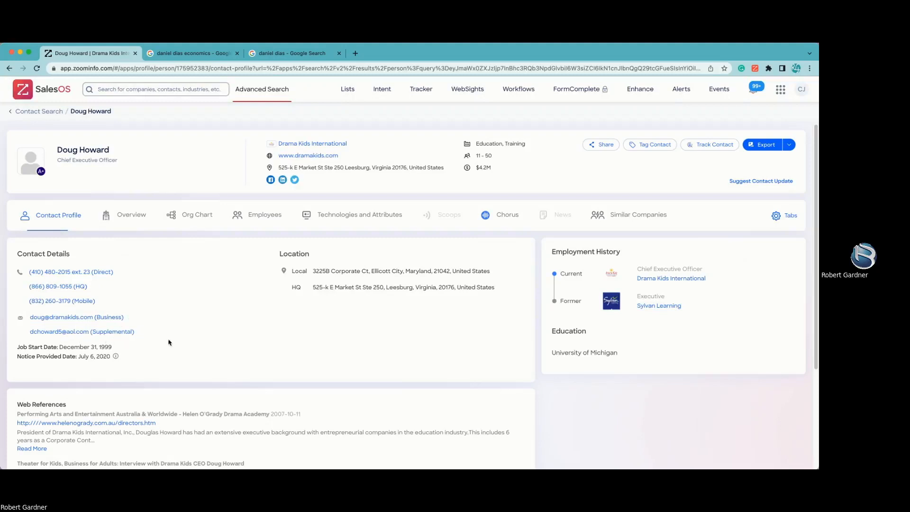
click(264, 217)
scroll(339, 341, down, 5)
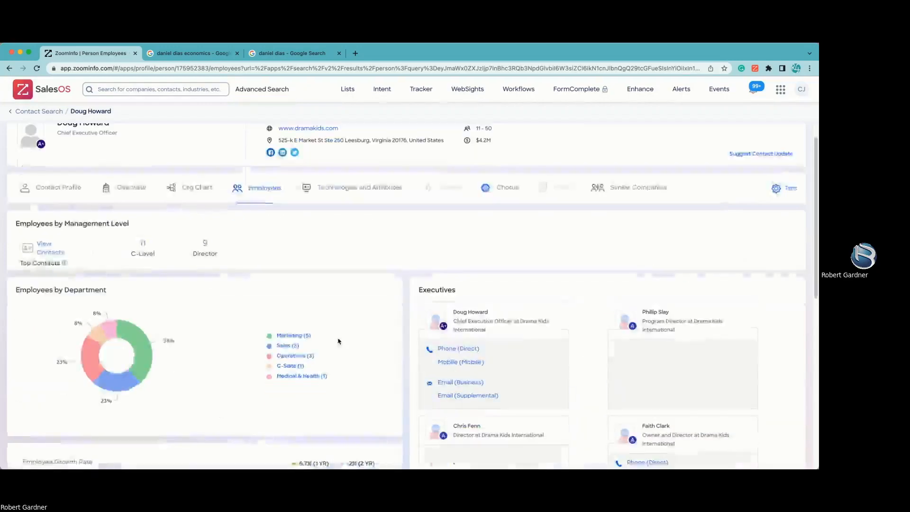
scroll(644, 264, down, 3)
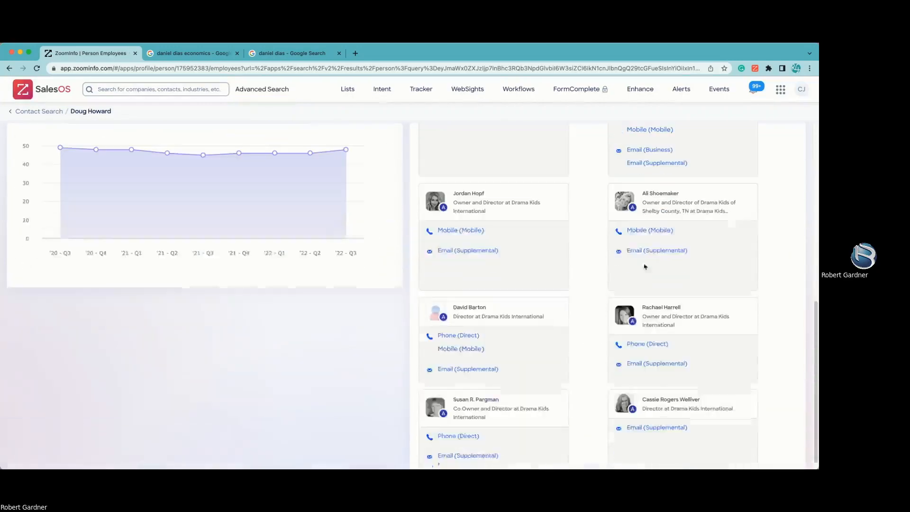
scroll(690, 314, up, 8)
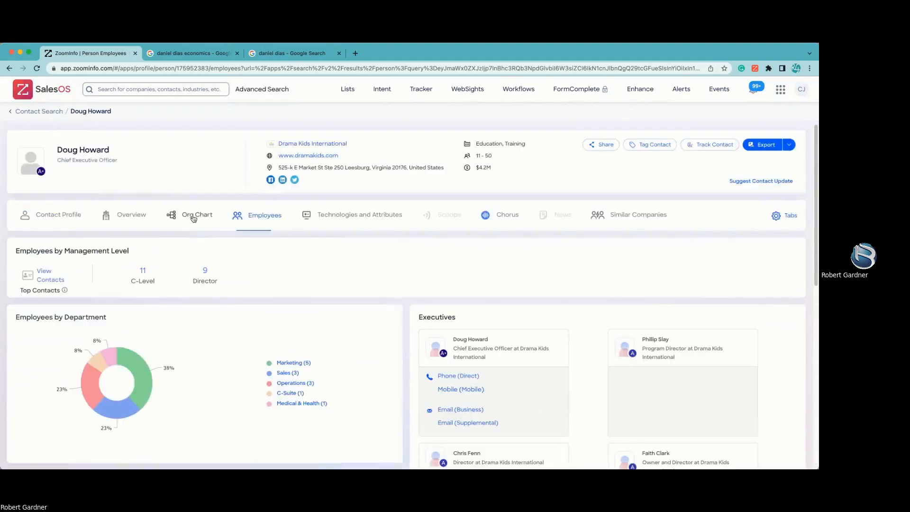
click(195, 215)
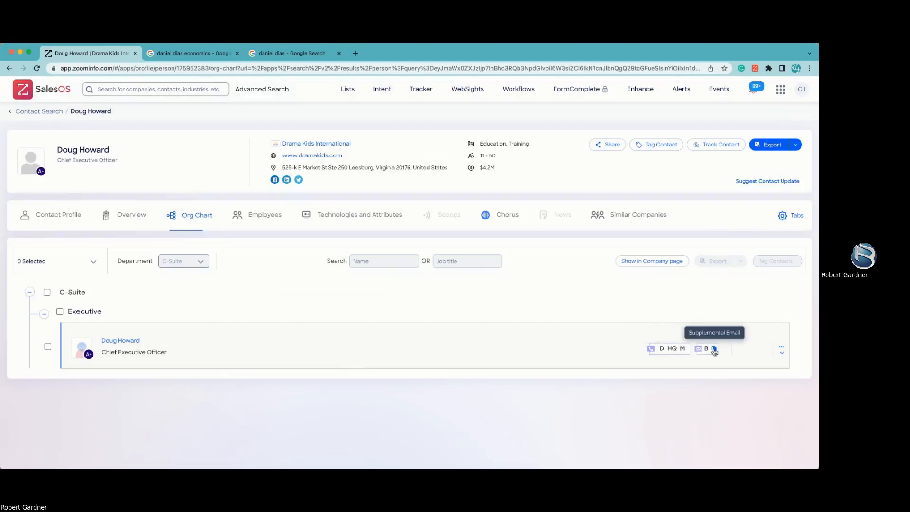
Switch to the Macon GA 10-20 PPP workbook in Excel at full screen and examine its lead contact and company data columns.
click(509, 325)
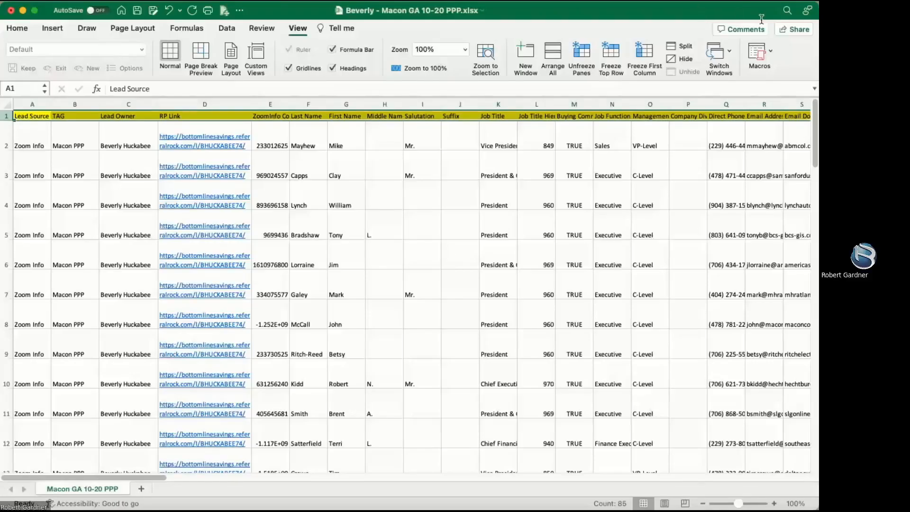
click(34, 10)
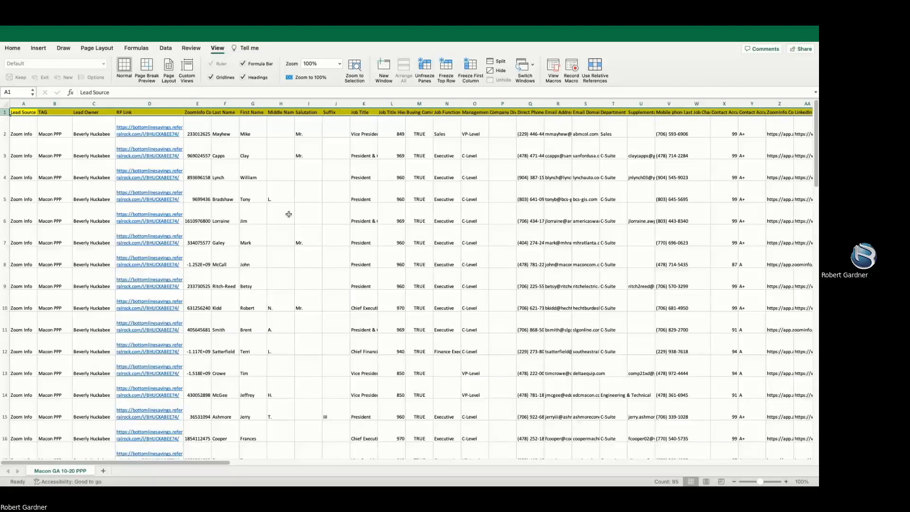
scroll(289, 214, right, 5)
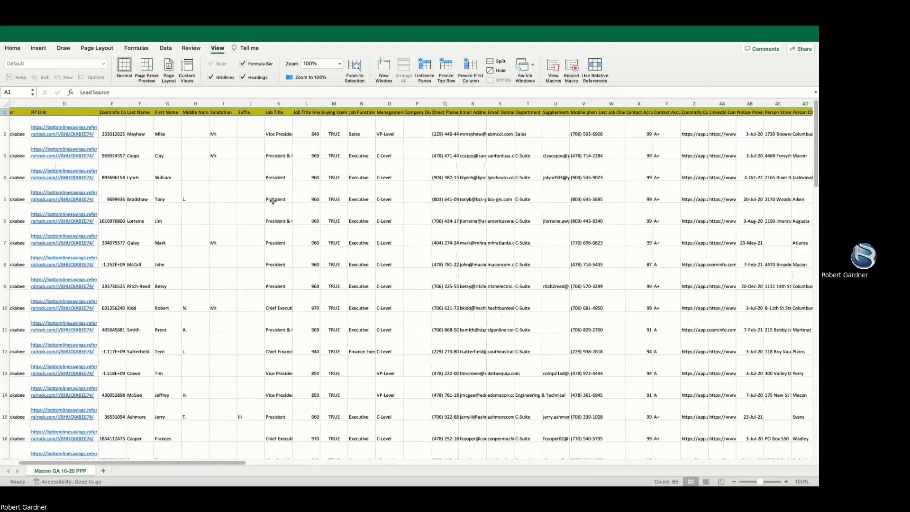
scroll(279, 151, right, 2)
scroll(284, 151, right, 3)
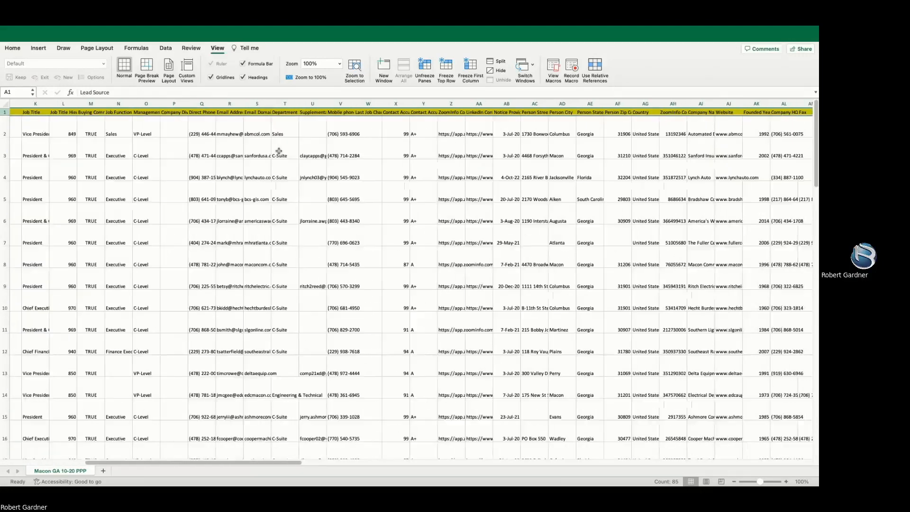
scroll(284, 150, right, 2)
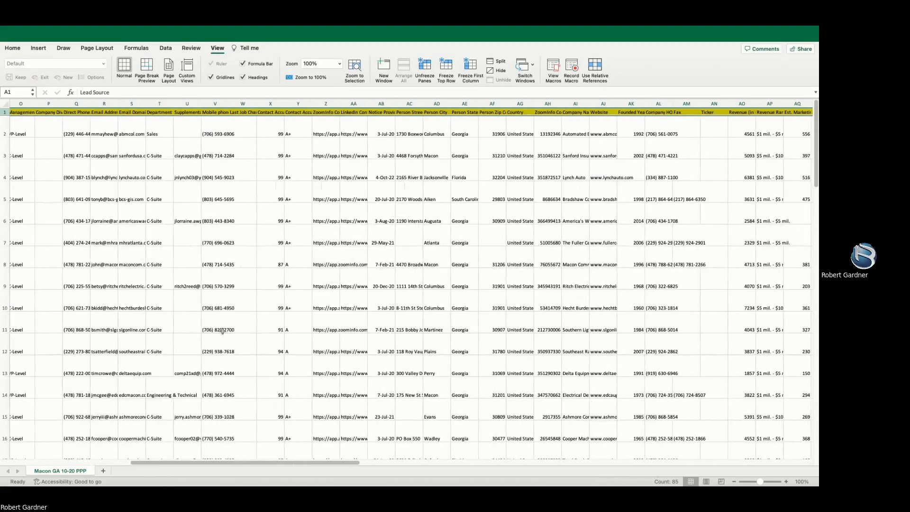
scroll(428, 160, right, 2)
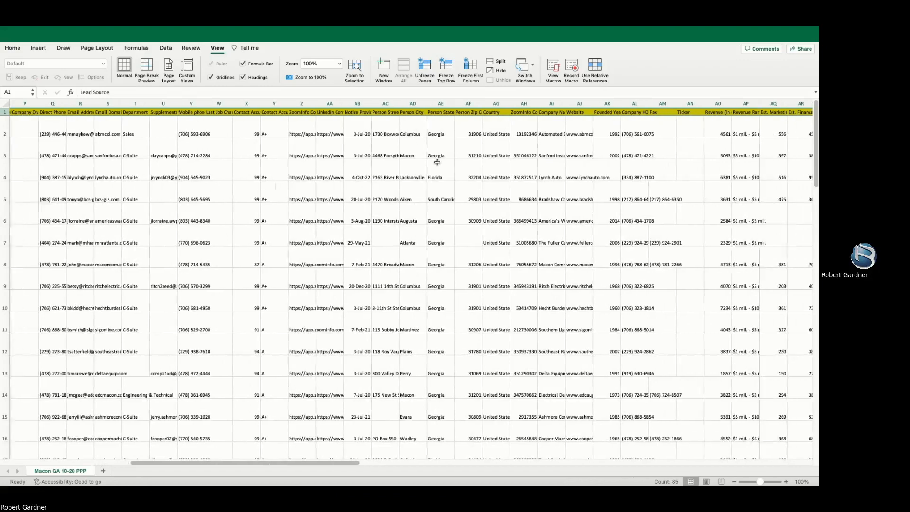
scroll(428, 160, right, 4)
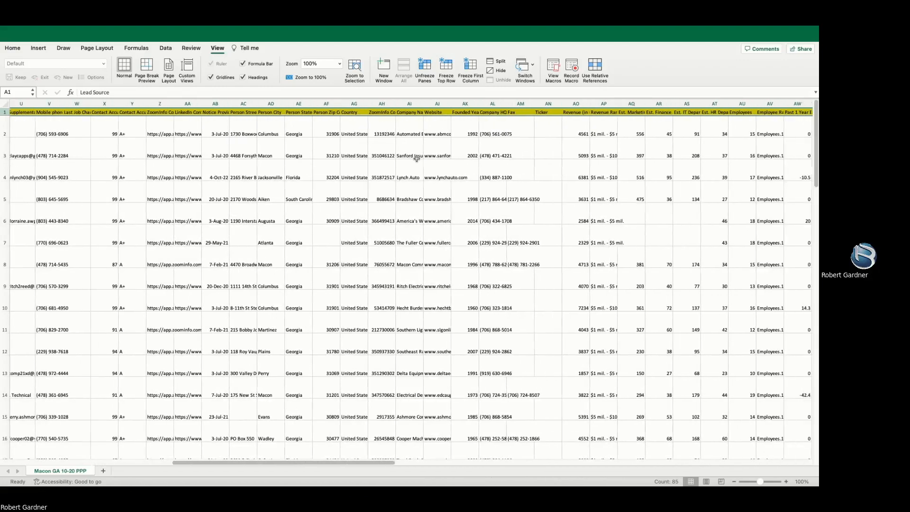
scroll(488, 159, right, 2)
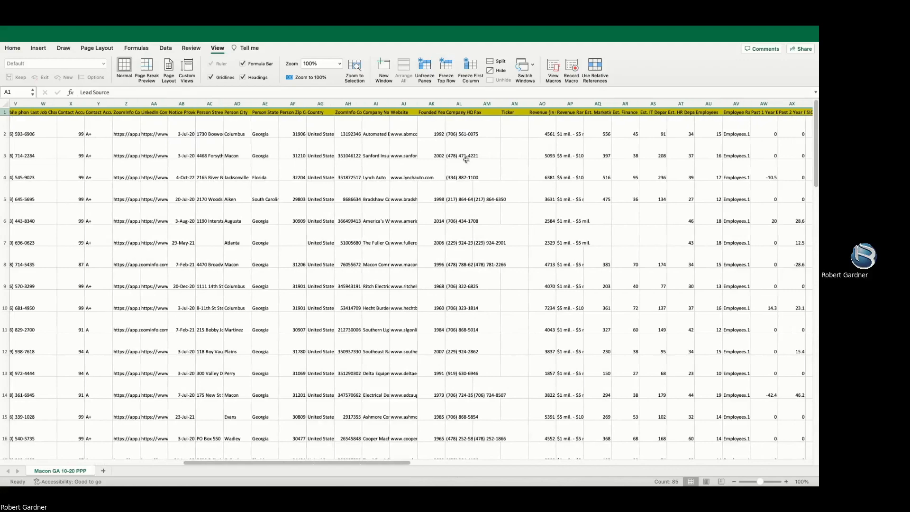
scroll(550, 178, right, 10)
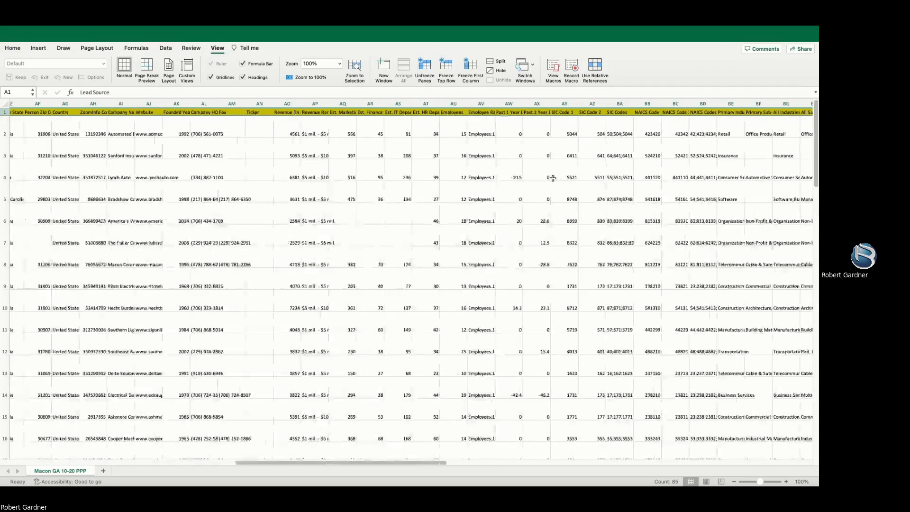
Examine the LinkedIn, Facebook and Twitter Company Profile URL columns, selecting the Facebook and Twitter headers.
scroll(550, 178, right, 6)
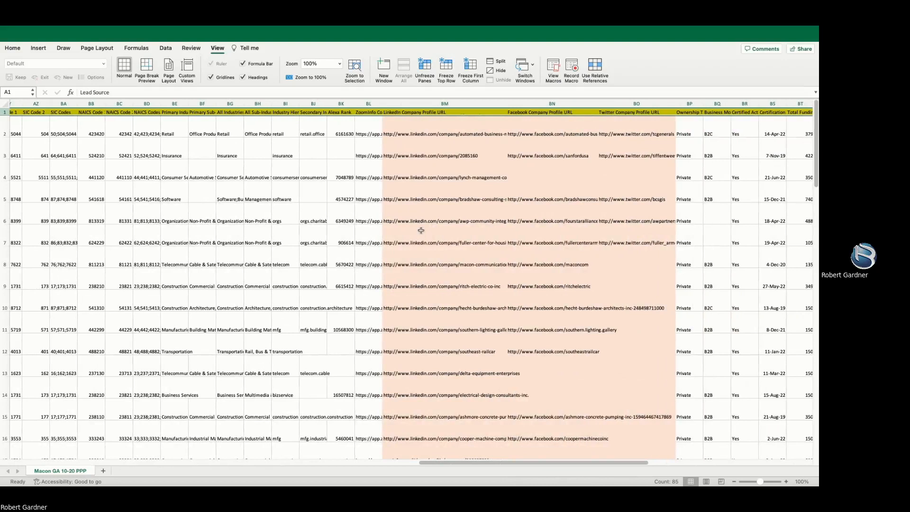
click(559, 112)
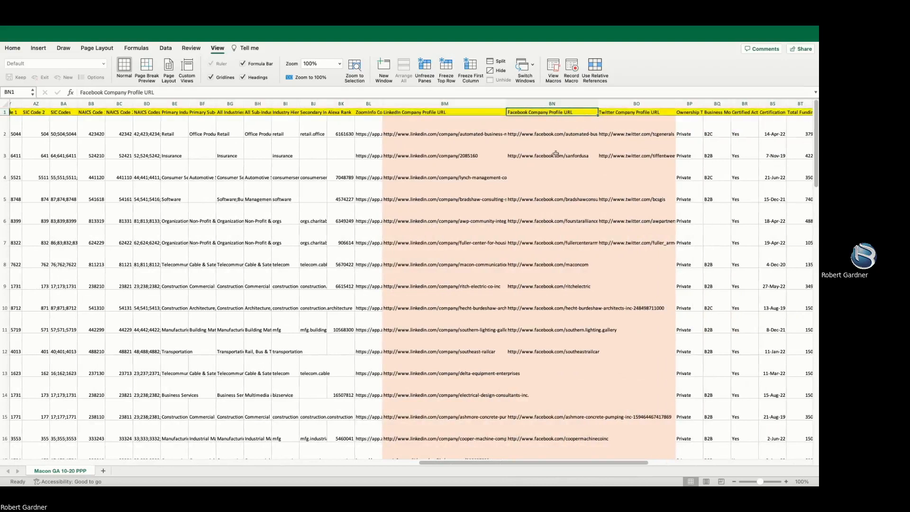
click(645, 115)
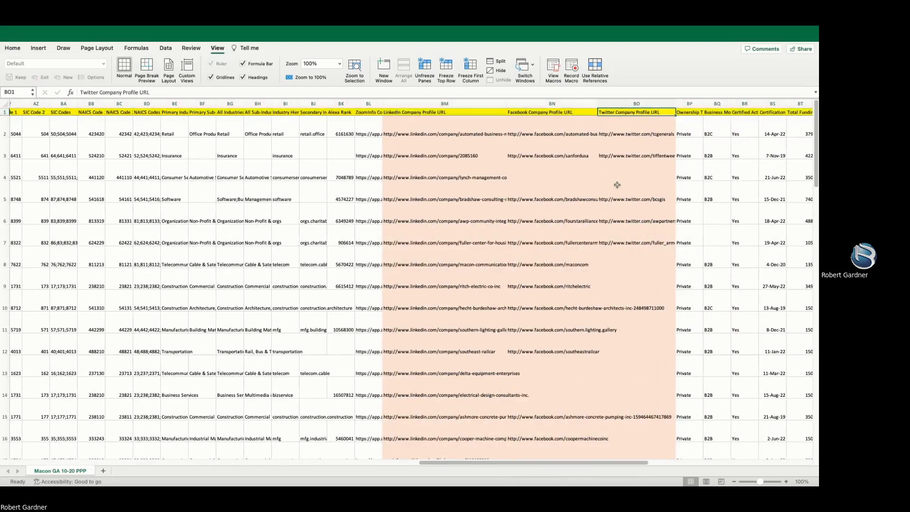
Examine the Recent Funding Amount, funding date and investor columns, selecting the first company's funding amount in BU2.
scroll(637, 203, right, 10)
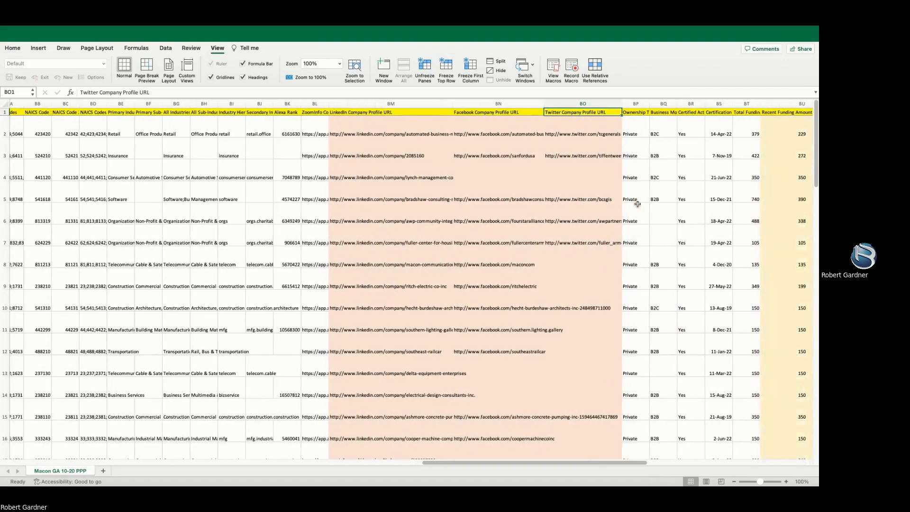
scroll(621, 160, right, 1)
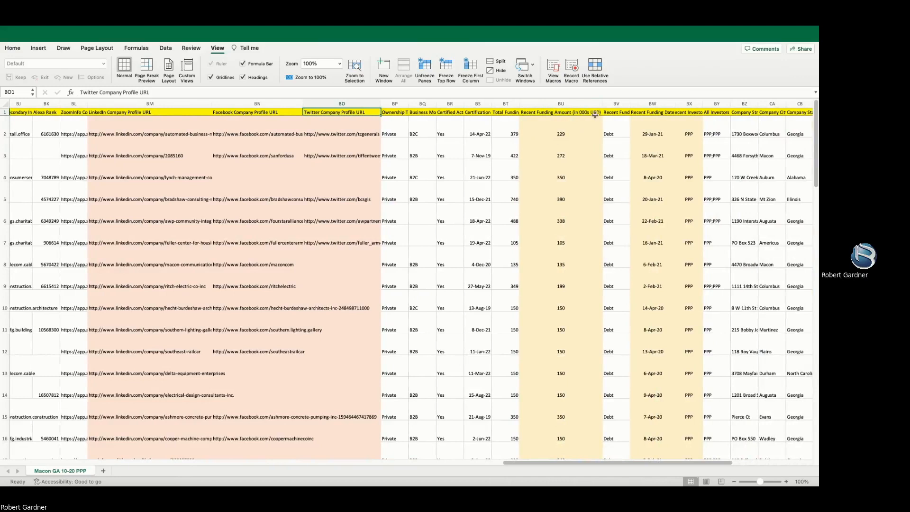
click(554, 130)
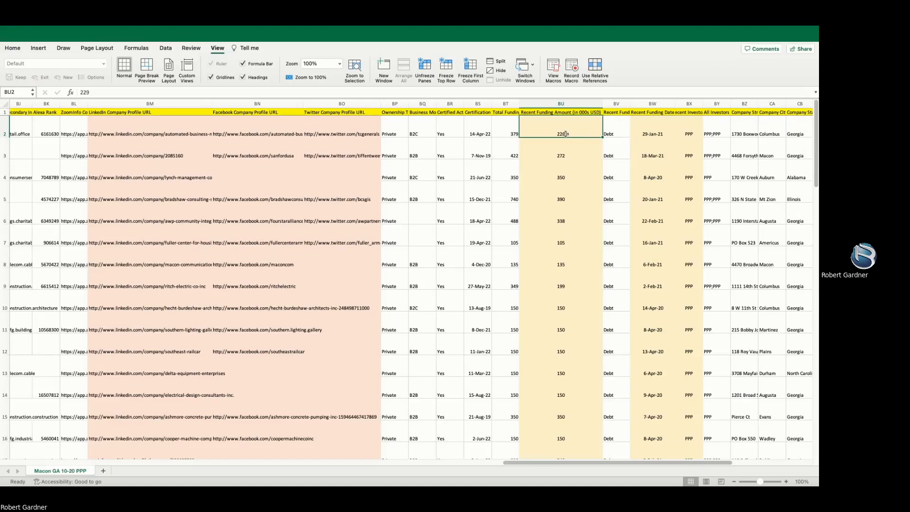
scroll(568, 133, right, 2)
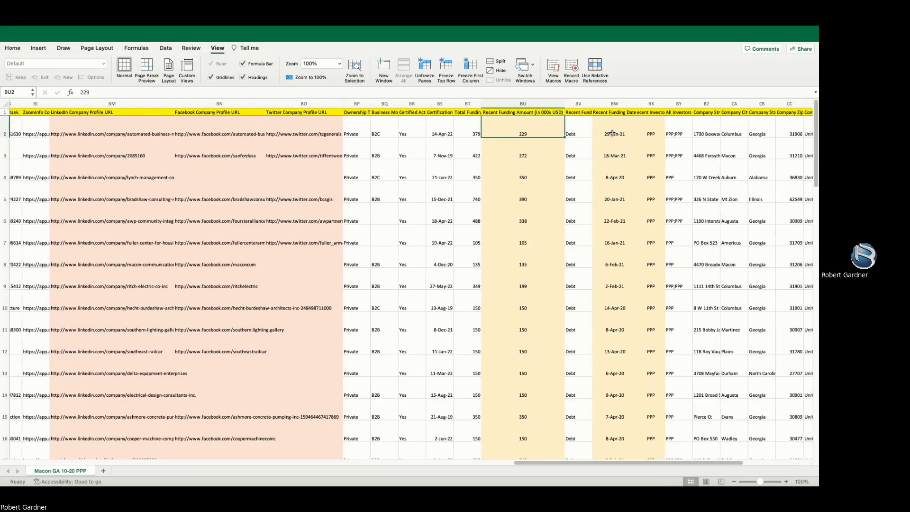
scroll(611, 133, right, 1)
scroll(611, 134, right, 2)
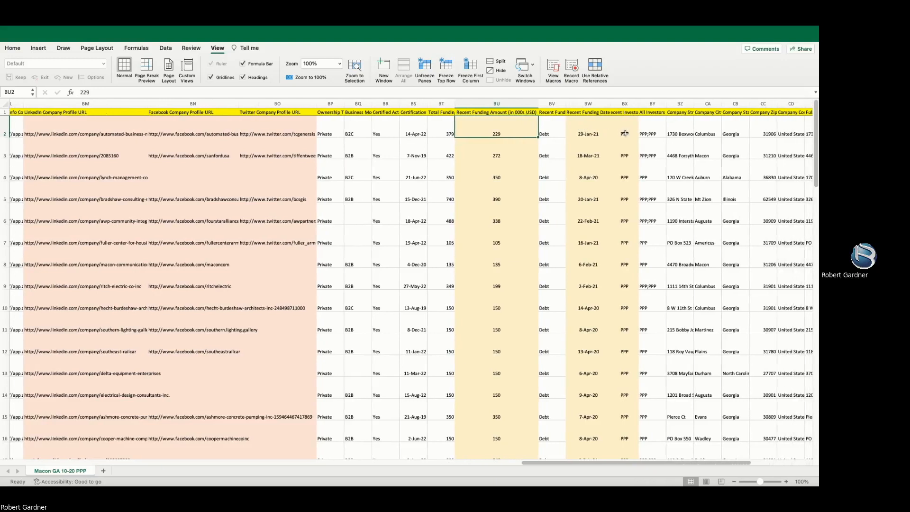